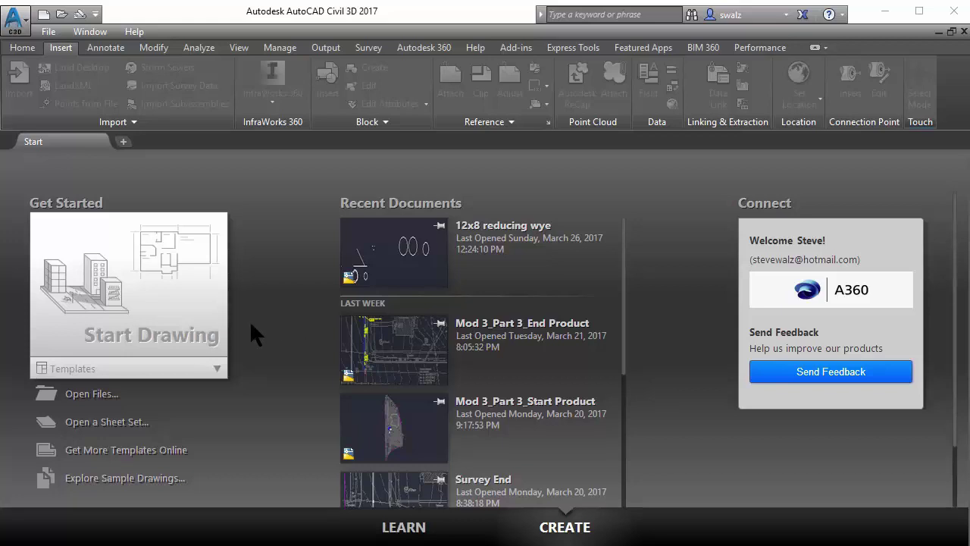
Start a new drawing from the _AutoCAD Civil 3D (Imperial) NCS.dwt template.
left_click(198, 371)
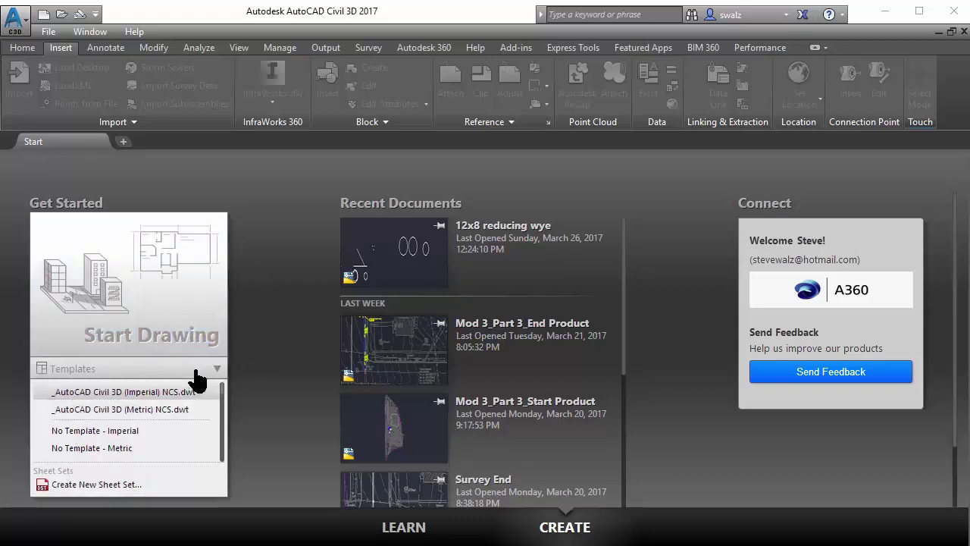
left_click(141, 394)
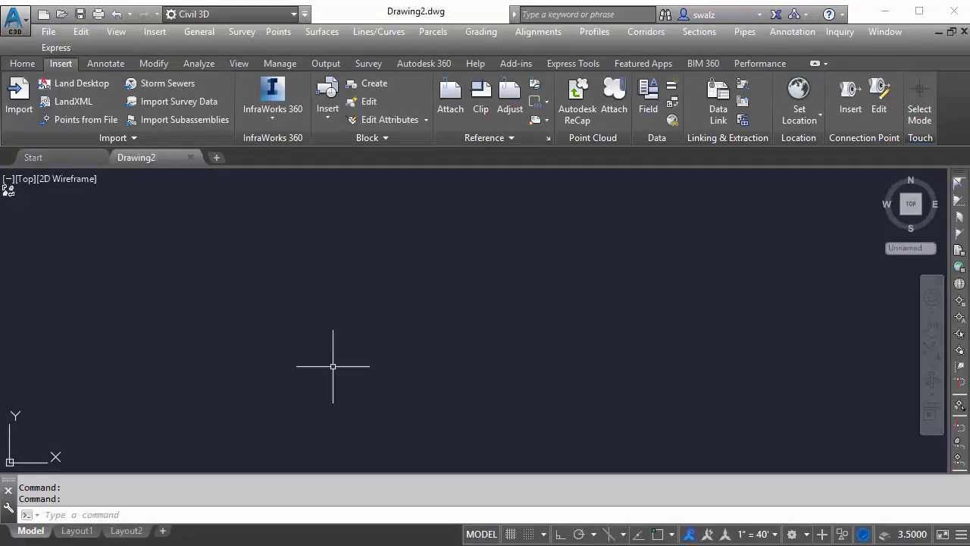
With Ortho on, draw a 30-unit horizontal line and a separate 24.5-unit line.
type("l")
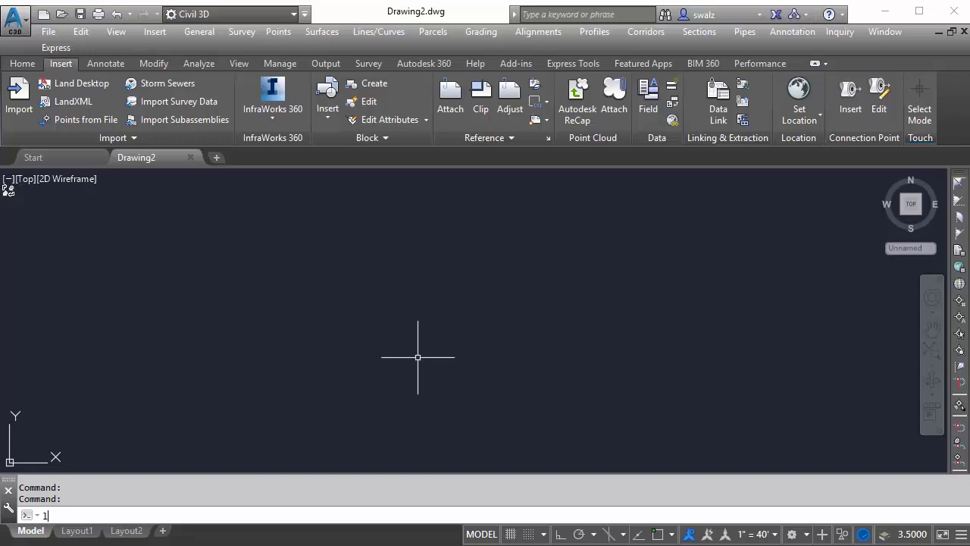
key("Return")
left_click(469, 348)
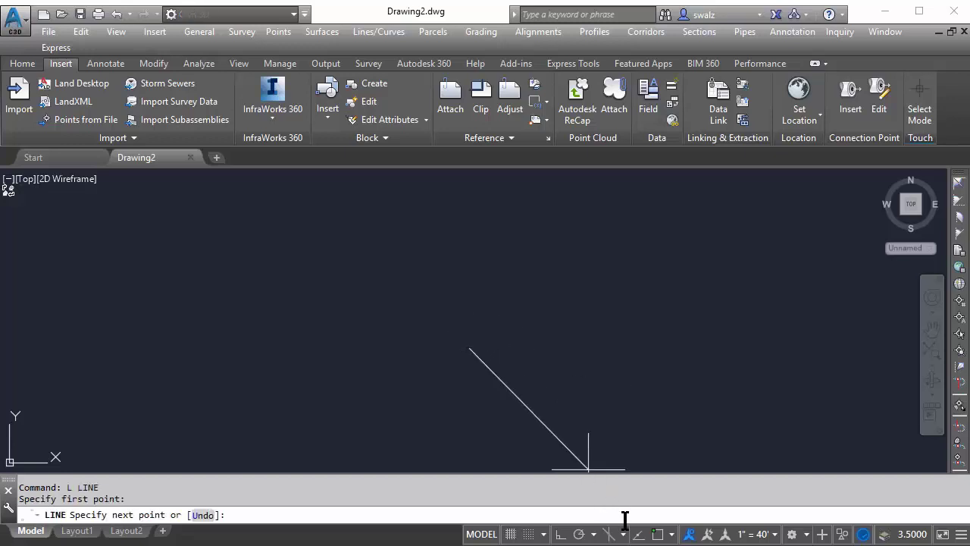
left_click(561, 533)
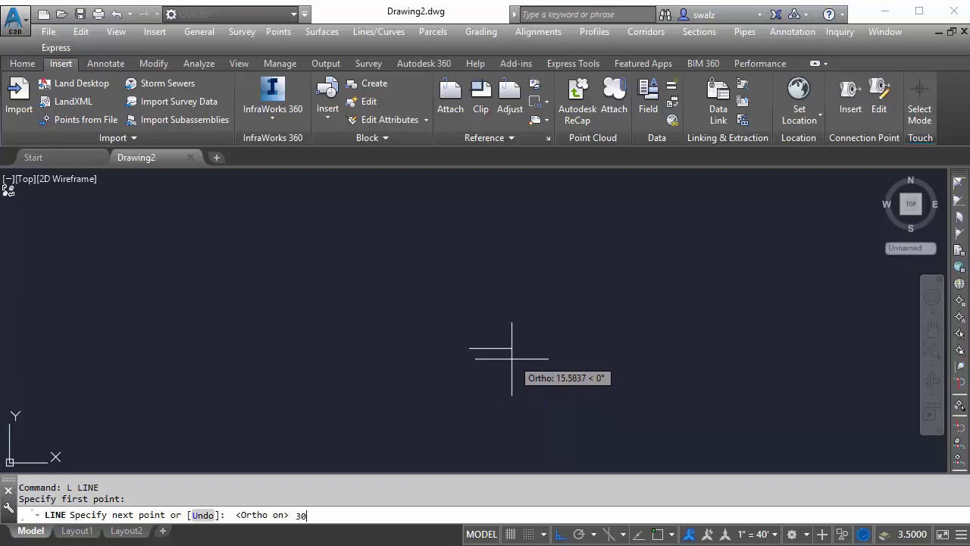
key("Return")
key("Escape")
key("Return")
left_click(491, 407)
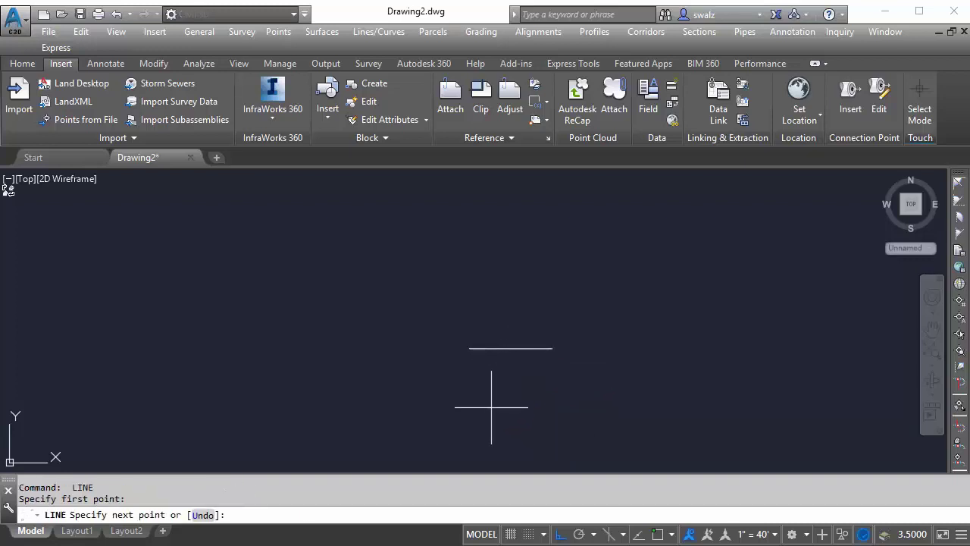
type("2")
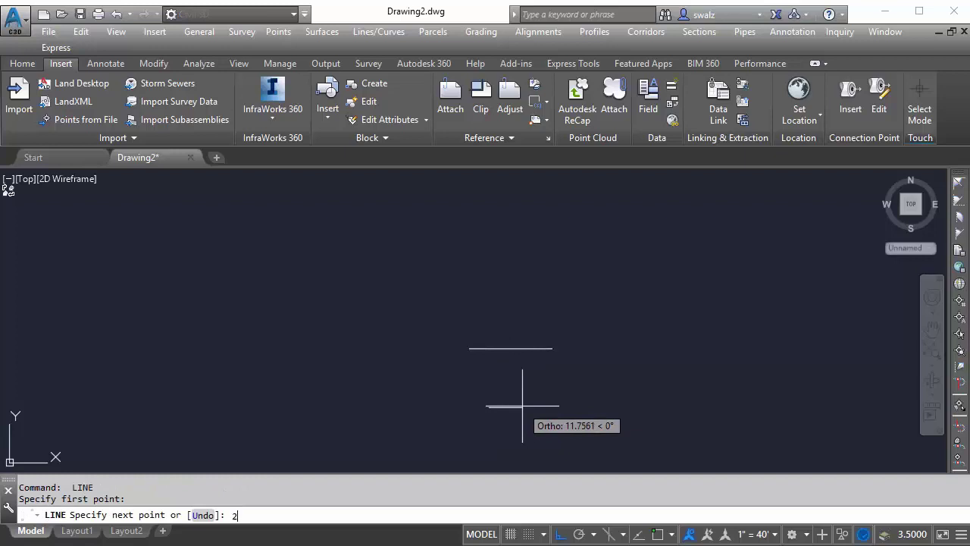
type("4.5")
key("Return")
key("Escape")
Rotate the 24.5-unit line by -45° about its end.
type("r")
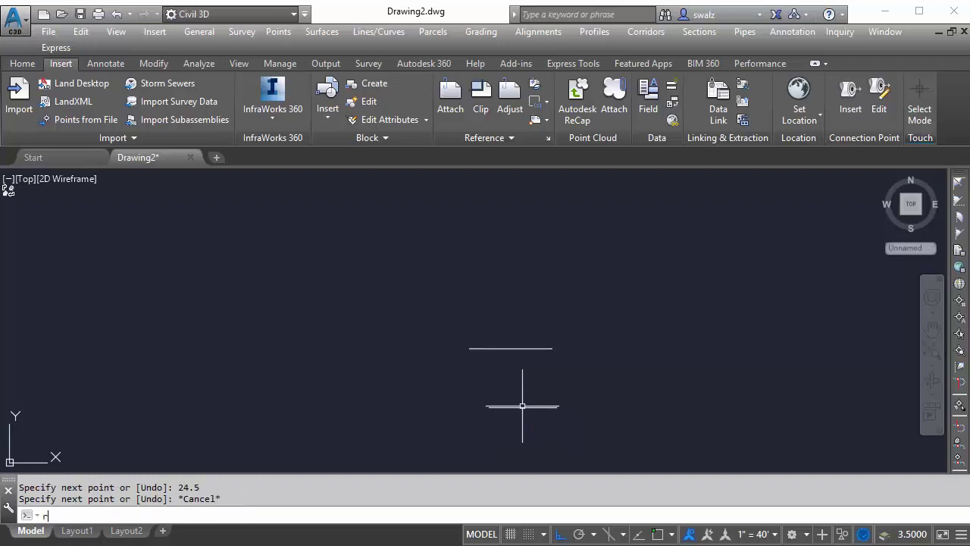
type("o")
key("Return")
left_click(526, 396)
left_click(523, 413)
key("Return")
left_click(534, 407)
type("-")
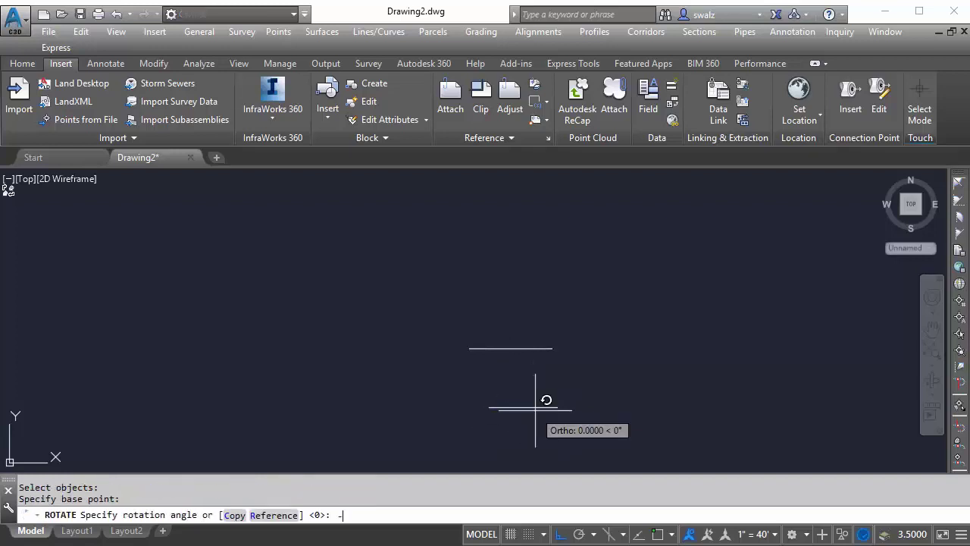
type("45")
key("Return")
Move the diagonal line so its lower end meets the horizontal line's end.
type("m")
key("Return")
left_click(564, 371)
left_click(532, 422)
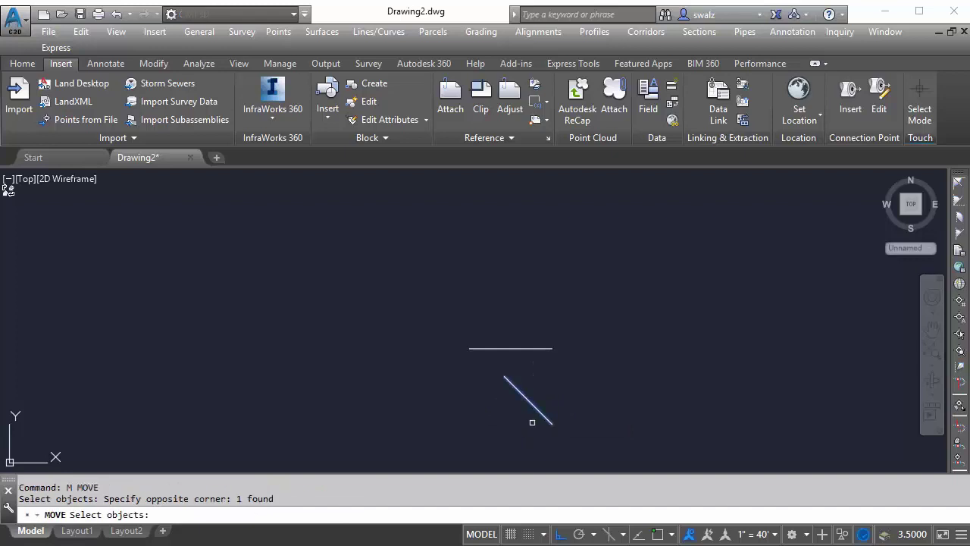
key("Return")
left_click(552, 423)
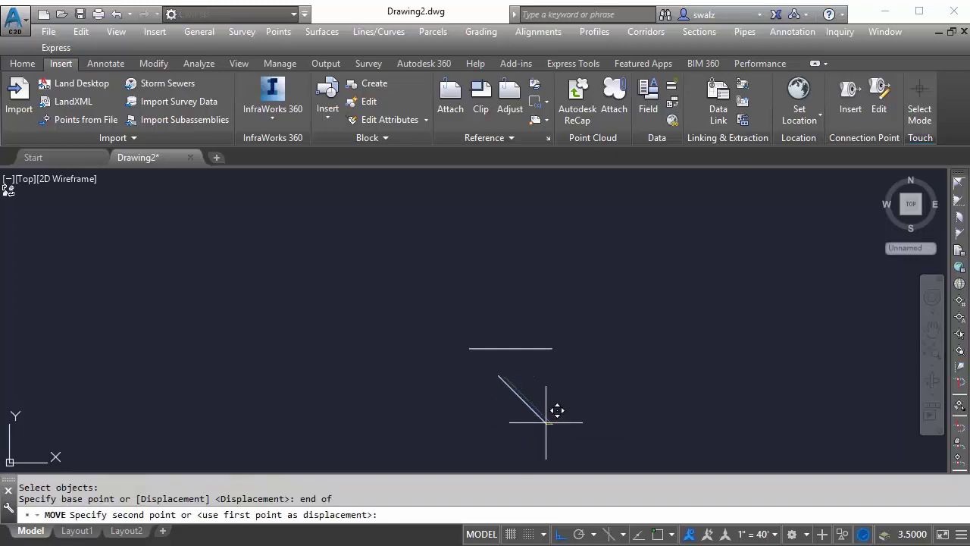
left_click(554, 349)
Begin moving the diagonal again, using its lower endpoint as the base.
key("Return")
left_click(530, 334)
left_click(500, 315)
key("Return")
type("end")
left_click(549, 348)
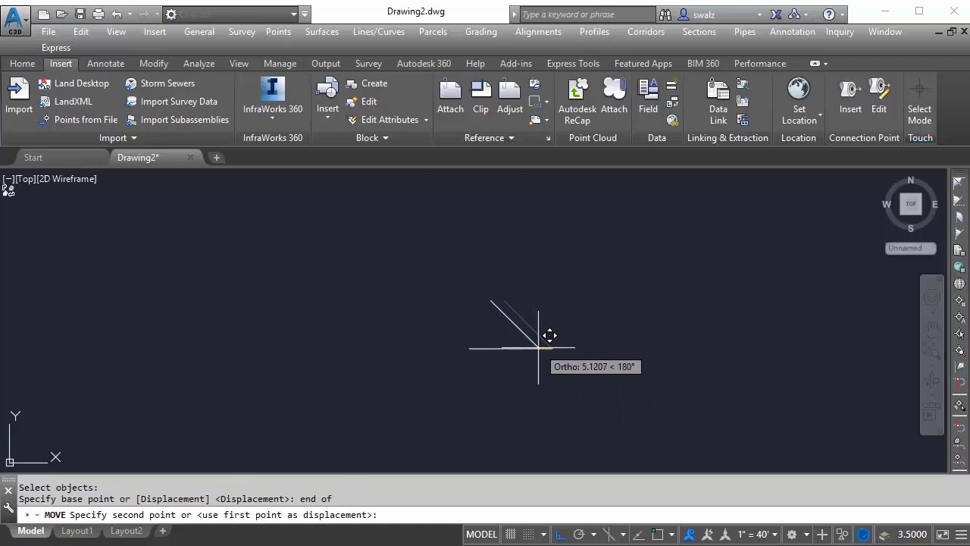
Shift the diagonal 5.5 units along the horizontal line.
type("5.5")
key("Return")
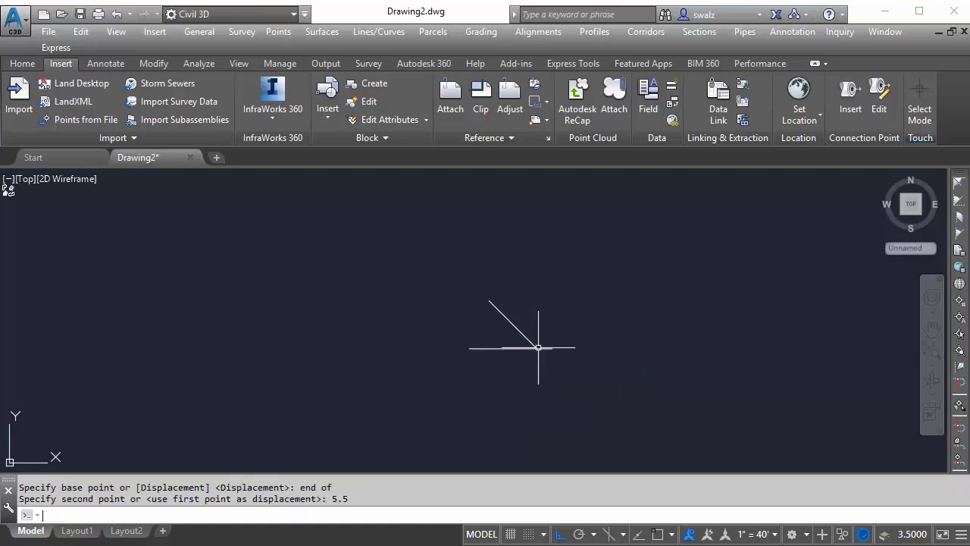
scroll(582, 322, "up", 2)
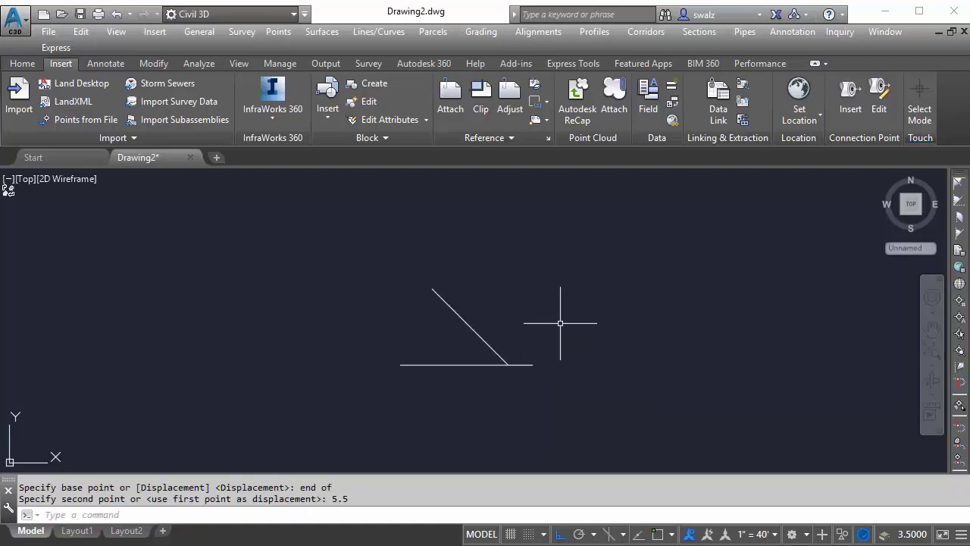
Copy both lines of the sketch to a spot on the right.
left_click(502, 298)
left_click(471, 388)
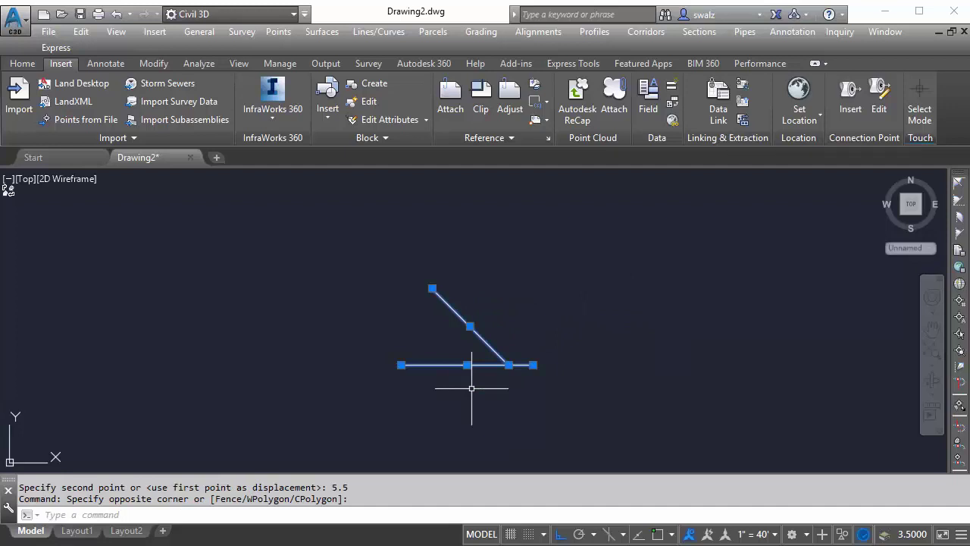
type("co")
key("Return")
left_click(464, 405)
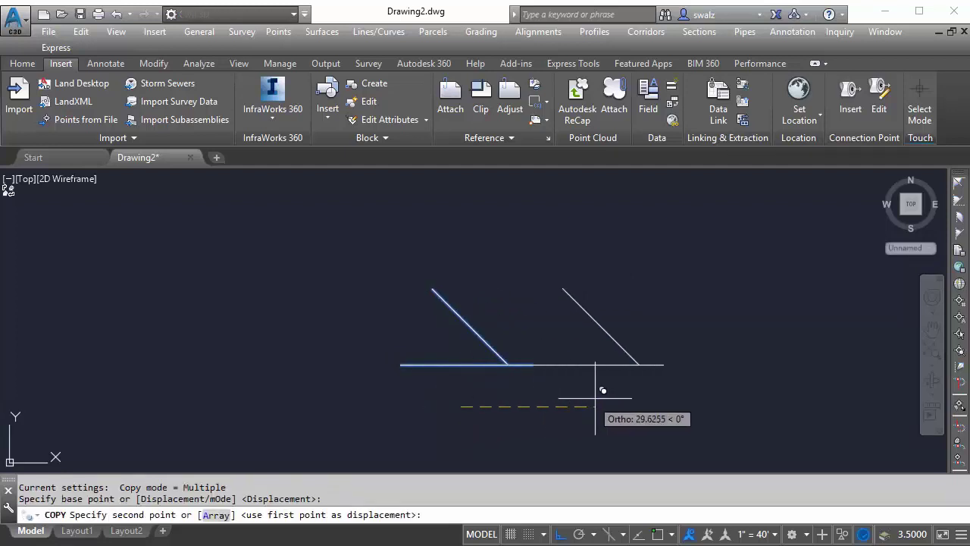
left_click(773, 397)
key("Escape")
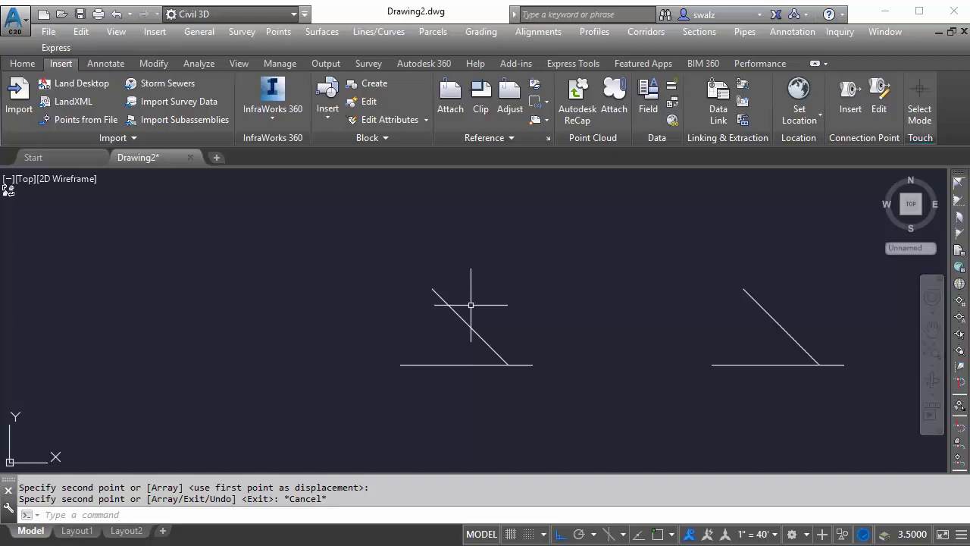
Define block 12x8_wye based at the lines' meeting point, containing both left-sketch lines.
type("block")
key("Return")
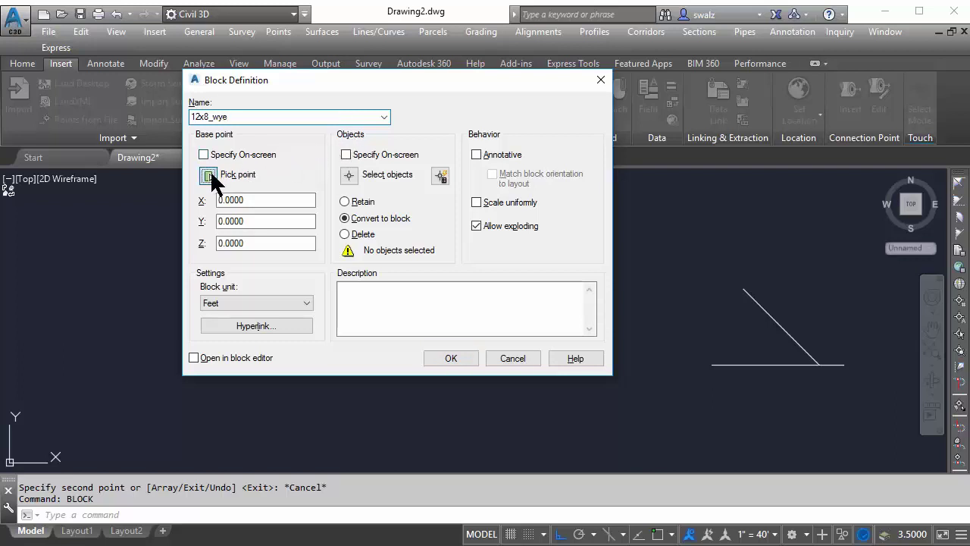
left_click(208, 174)
type("end")
key("Return")
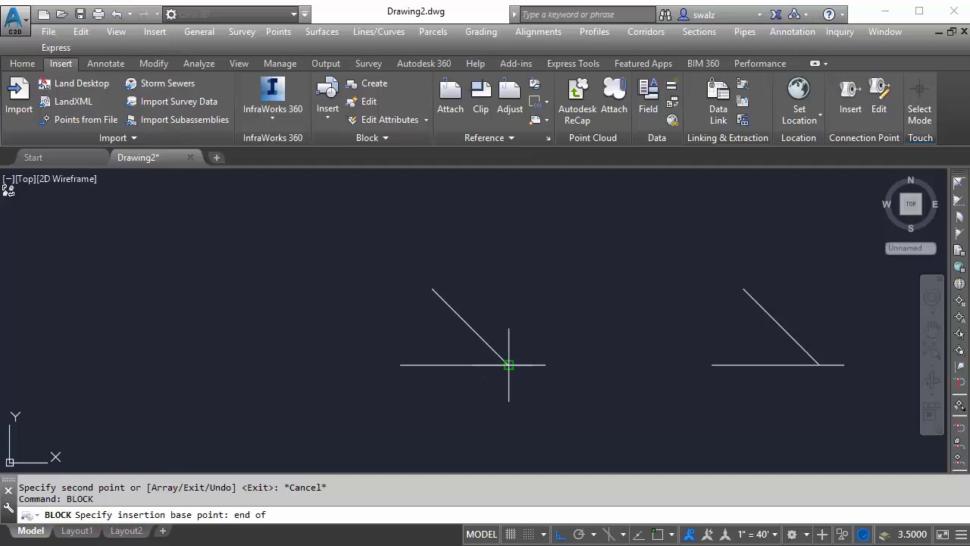
left_click(506, 363)
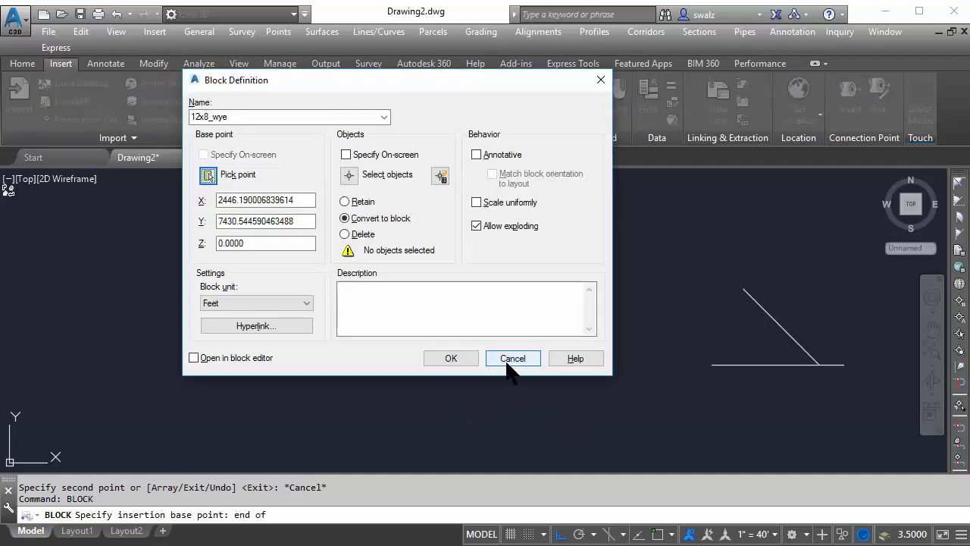
left_click(349, 175)
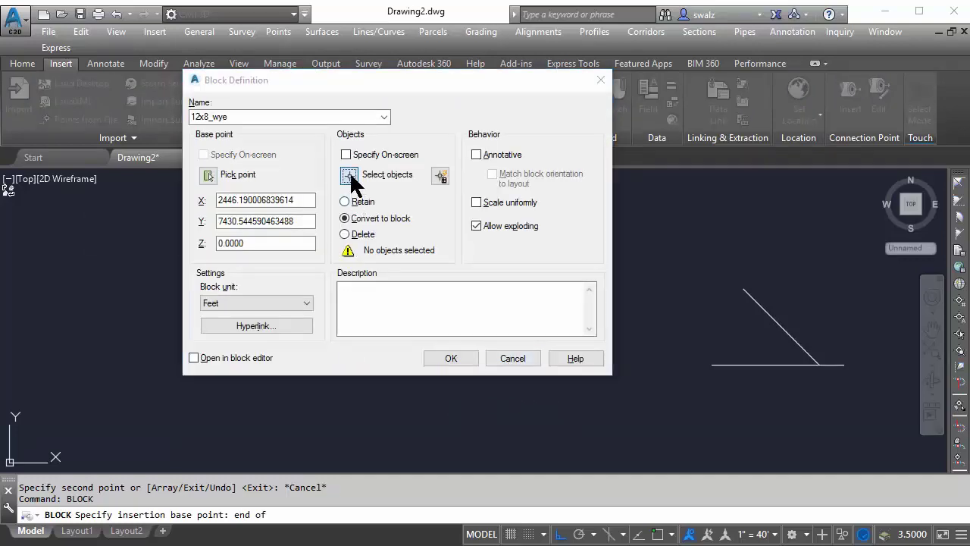
left_click(507, 307)
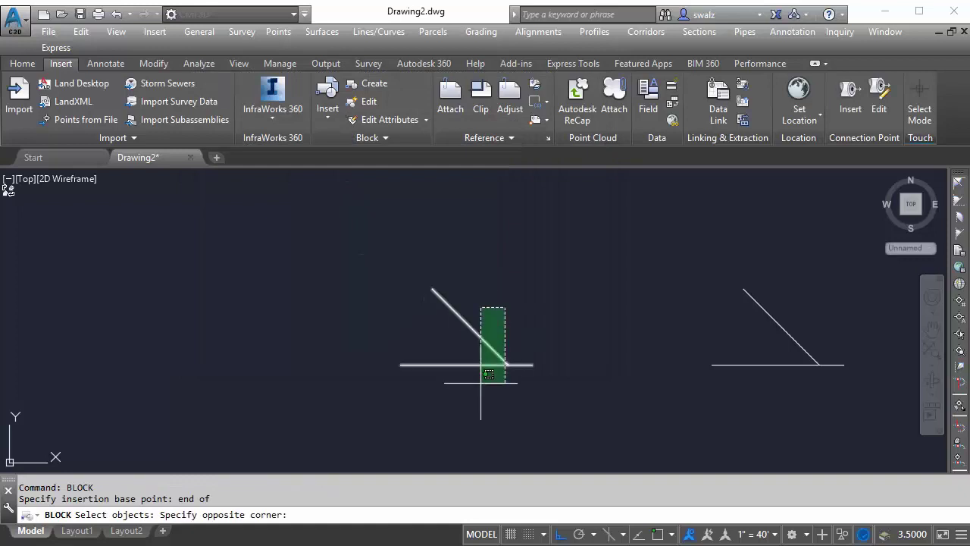
left_click(480, 384)
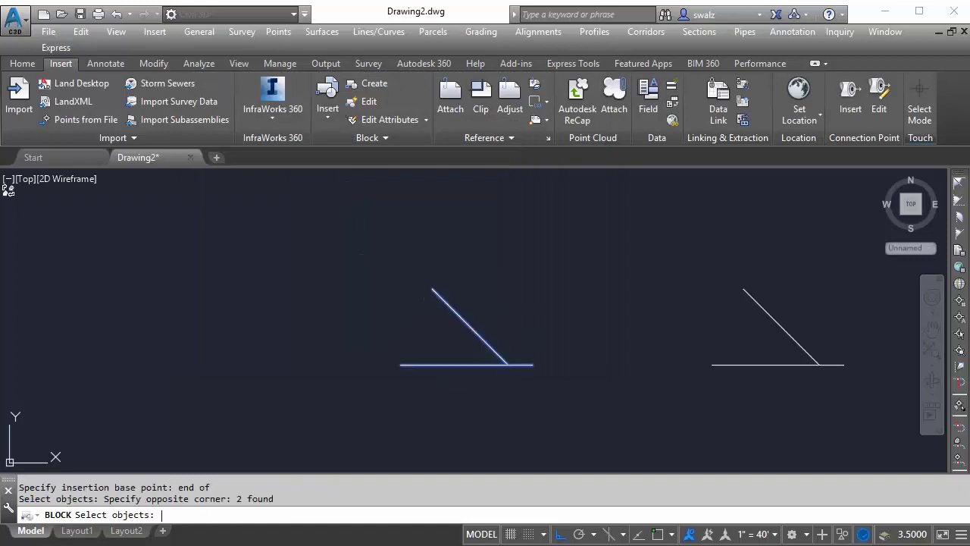
key("Return")
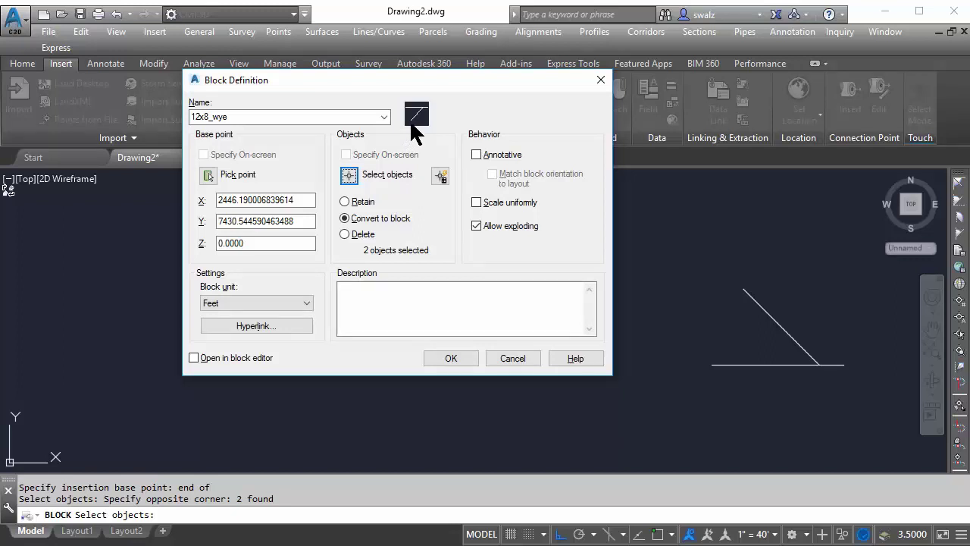
Create the 12x8_wye block and draw a 0.75-long segment right of the sketches.
left_click(459, 363)
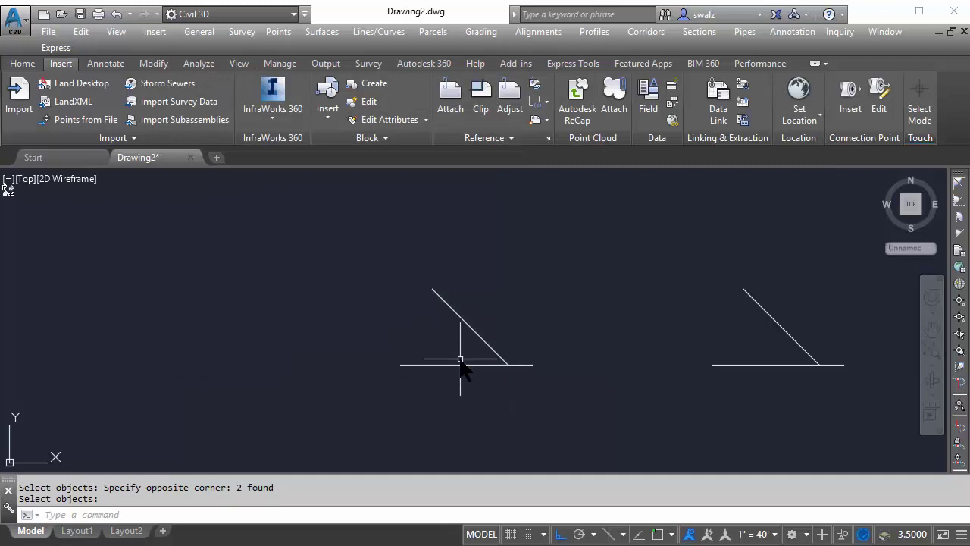
middle_click_drag(612, 363, 494, 368)
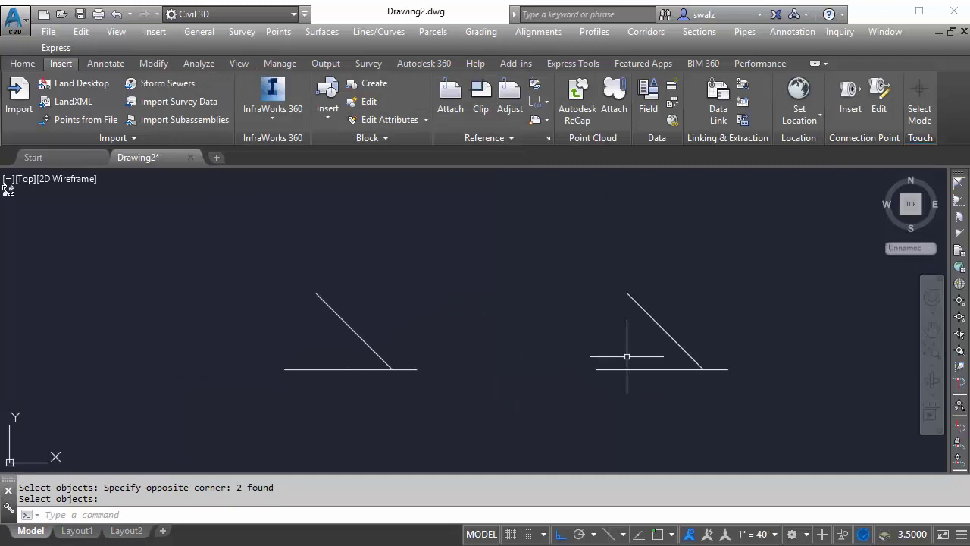
type("l")
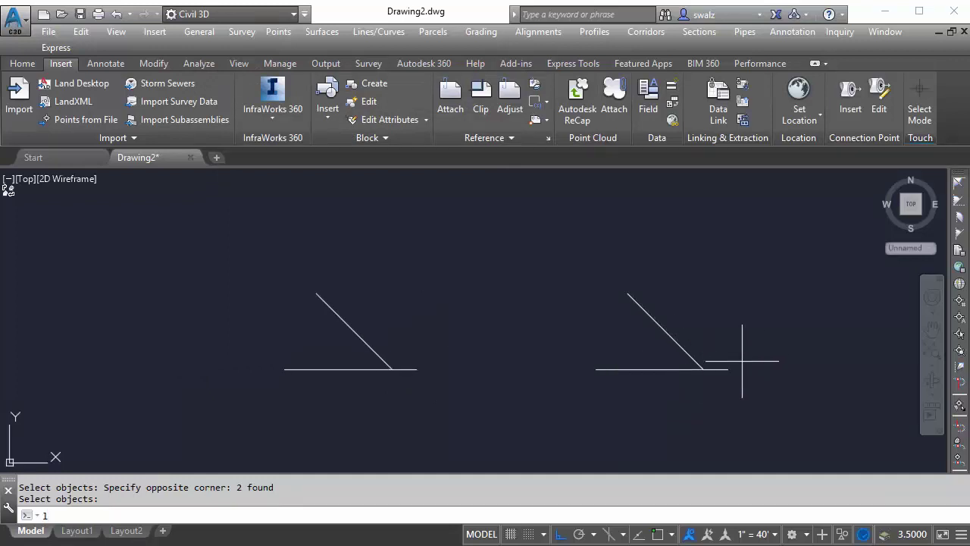
key("Return")
middle_click_drag(713, 357, 600, 372)
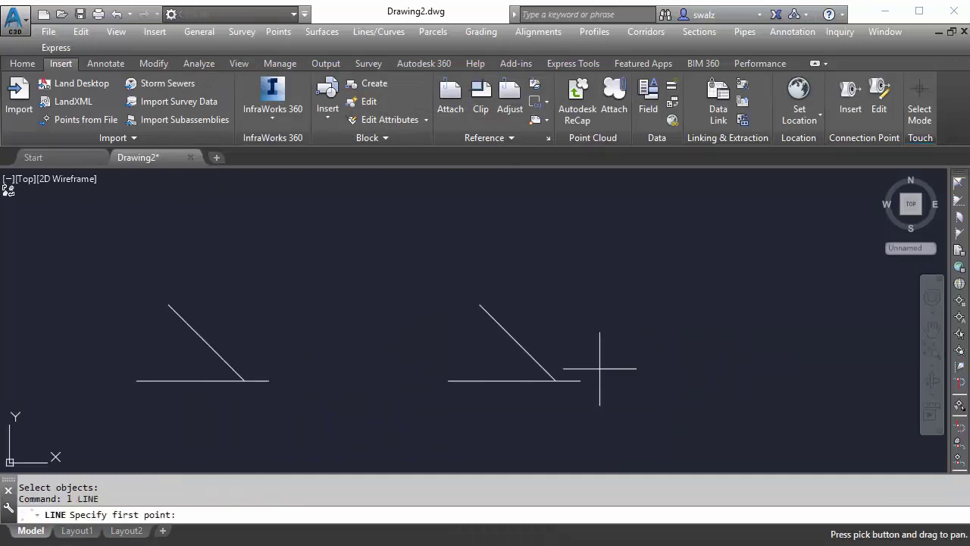
left_click(617, 297)
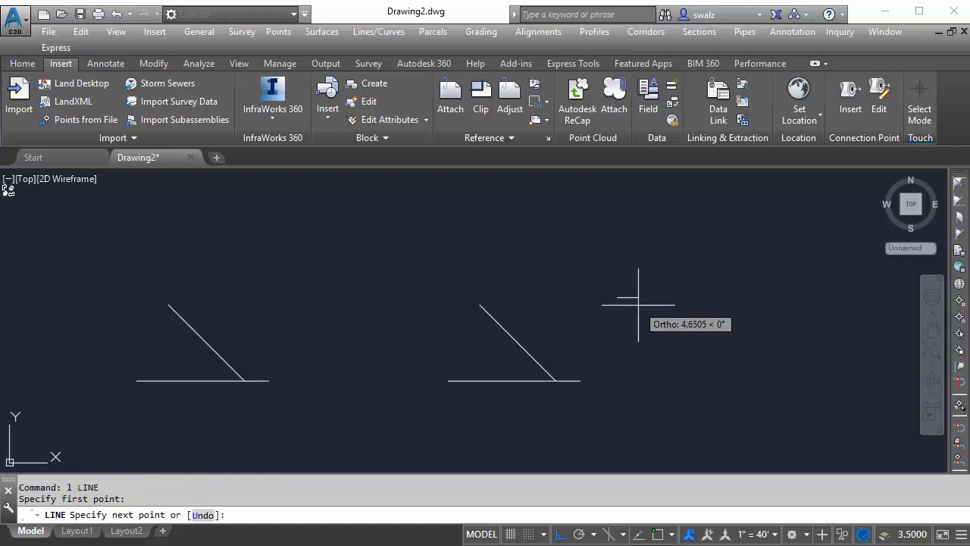
key("Return")
key("Escape")
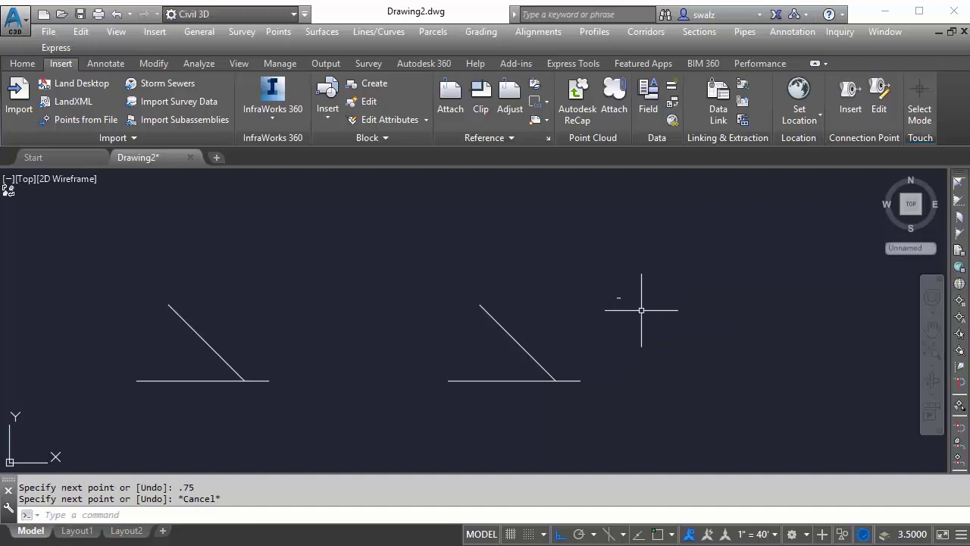
Copy the 0.75-long segment to positions beside the original.
type("co")
key("Return")
left_click(642, 279)
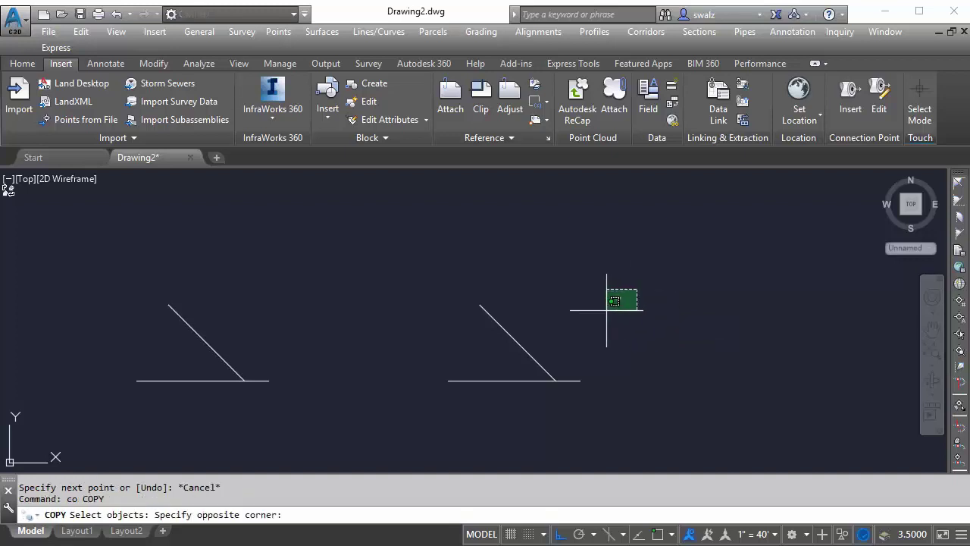
left_click(607, 310)
key("Return")
left_click(626, 316)
left_click(649, 317)
key("Escape")
Draw a 0.6-long line segment next to the others.
type("l")
key("Return")
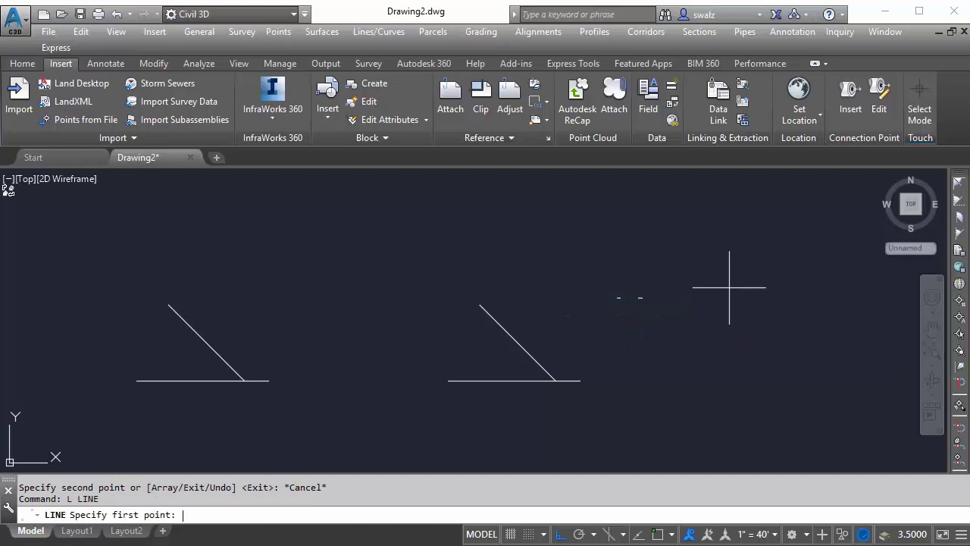
left_click(676, 297)
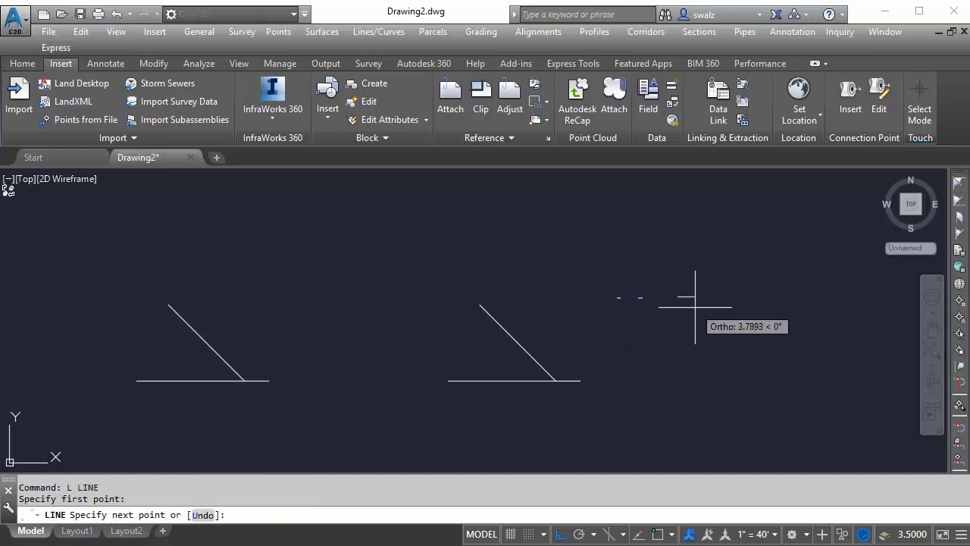
type(".6")
key("Return")
scroll(693, 299, "up", 6)
key("Escape")
Rotate the 0.6 segment -45° to follow the angled branch.
type("ro")
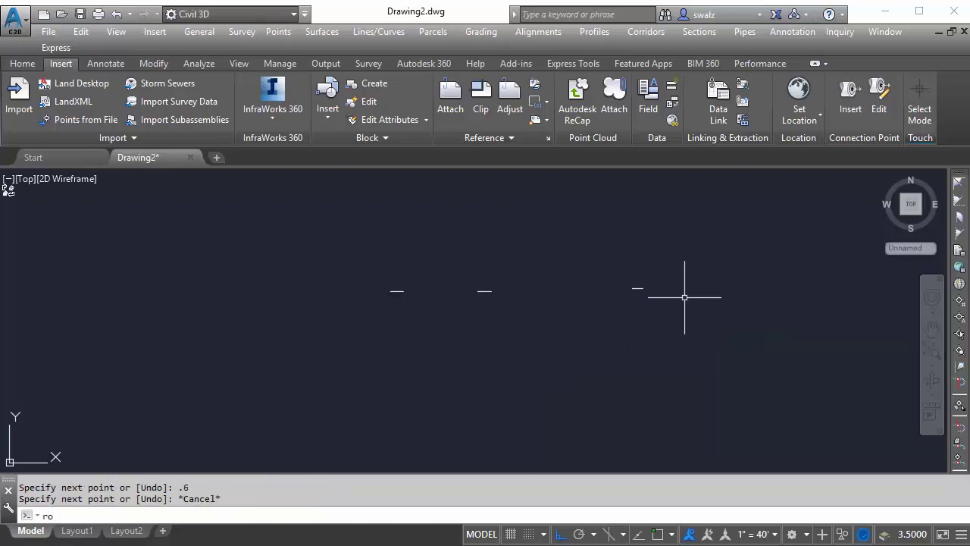
key("Return")
left_click(670, 265)
left_click(624, 301)
key("Return")
left_click(638, 279)
type("-45")
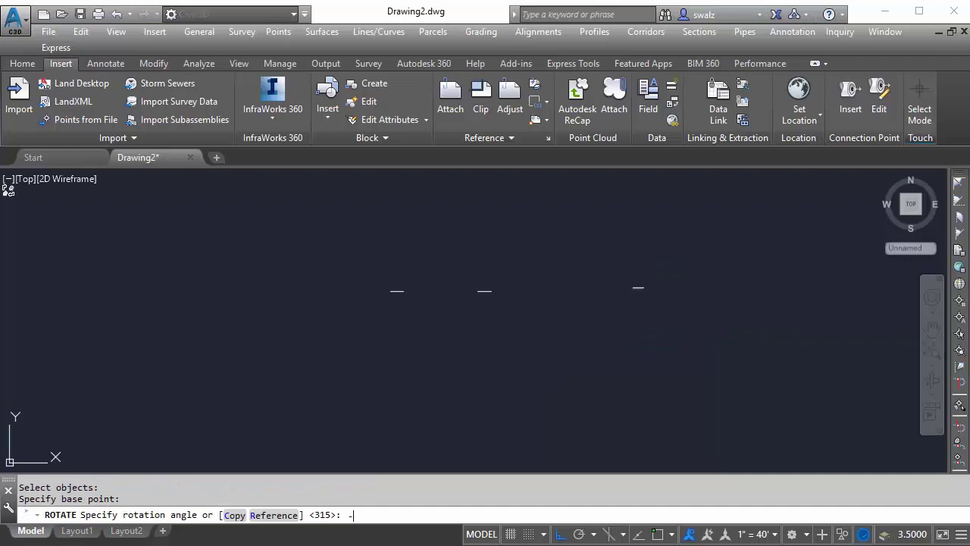
key("Return")
scroll(667, 328, "down", 5)
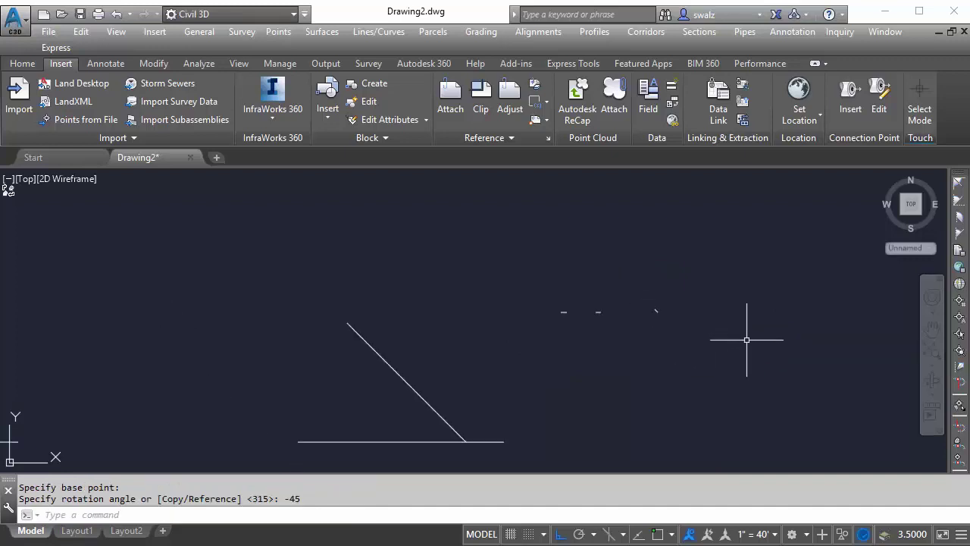
mouse_move(748, 338)
middle_mouse_down()
mouse_move(664, 290)
mouse_move(677, 256)
middle_mouse_up()
key("Escape")
scroll(678, 257, "down", 2)
Draw a 12-diameter circle below the sketches.
type("c")
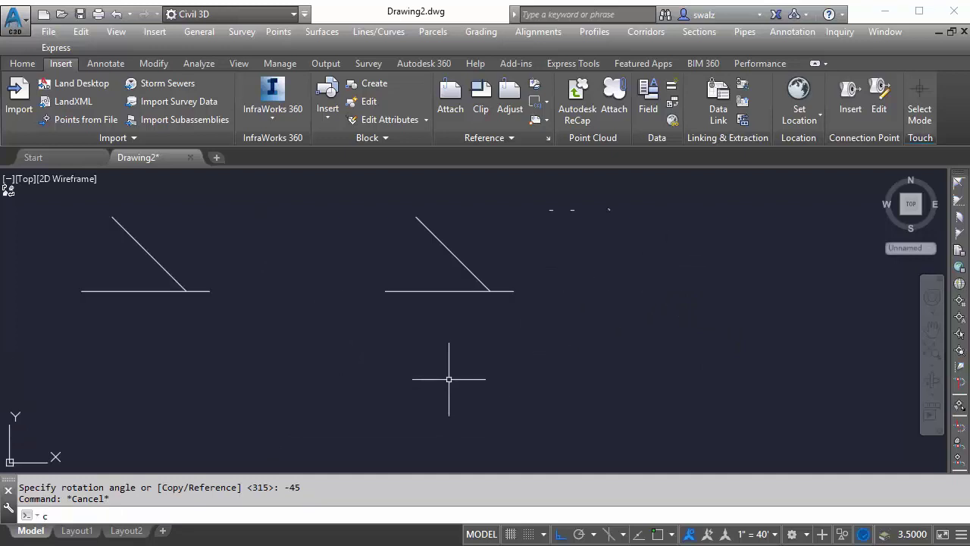
key("Return")
left_click(436, 390)
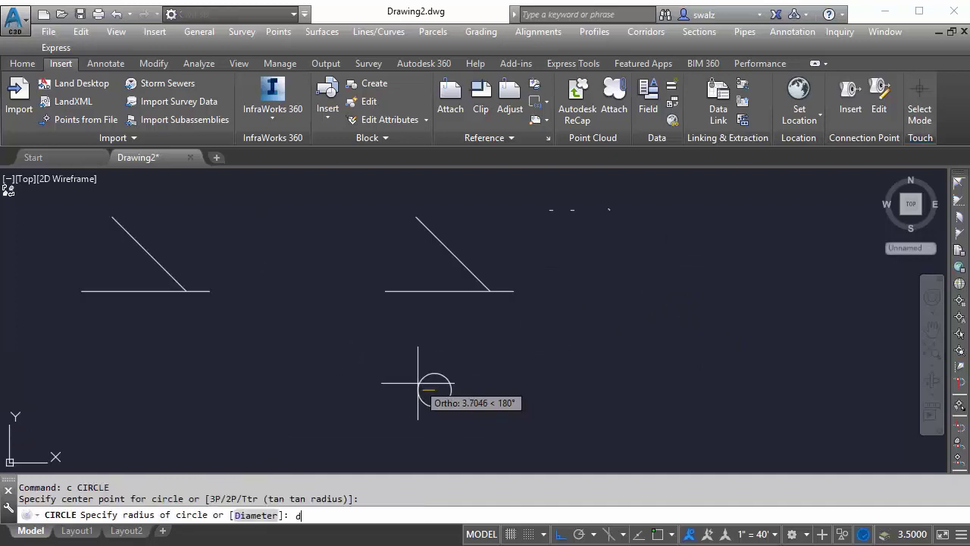
key("Return")
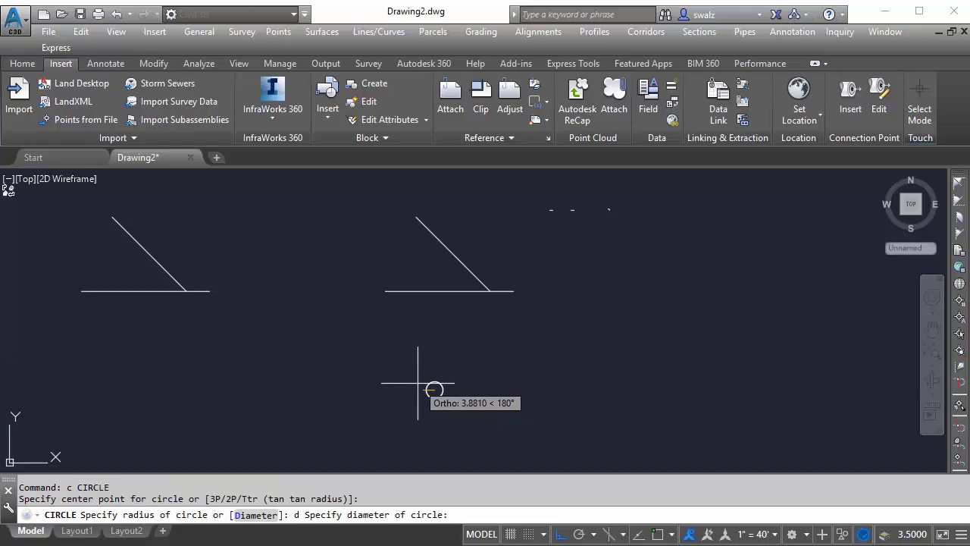
type("12")
key("Return")
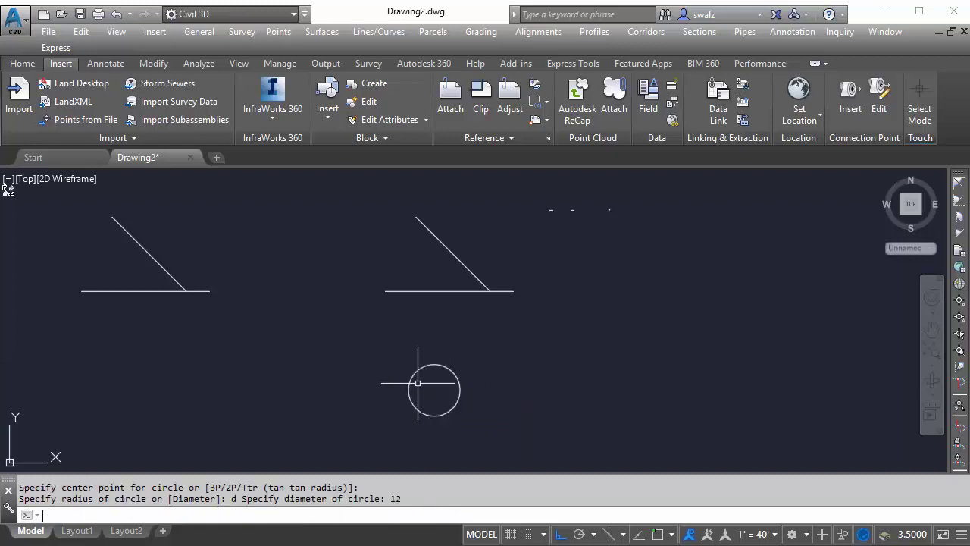
key("Escape")
Offset the 12-diameter circle 0.75 outward.
type("O")
key("Return")
type(".")
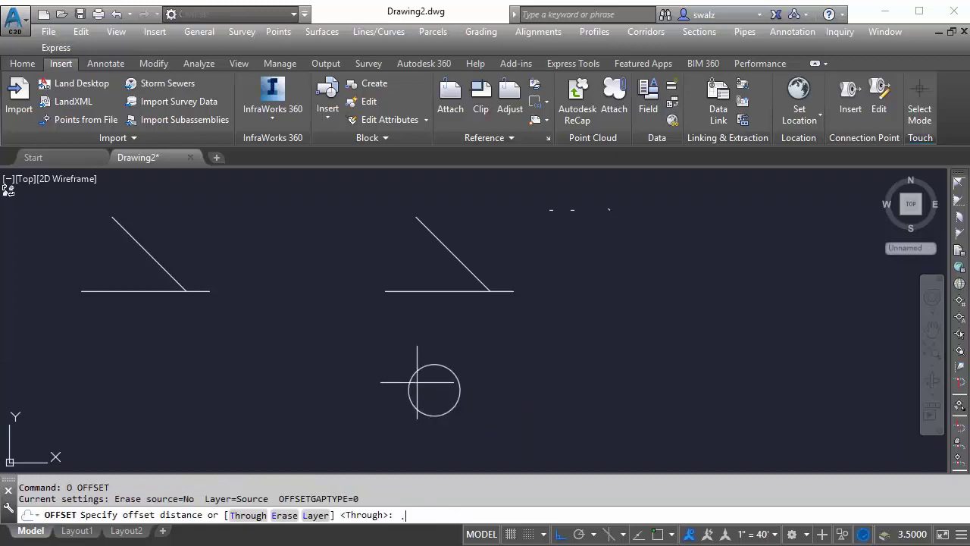
type("75")
key("Return")
left_click(410, 385)
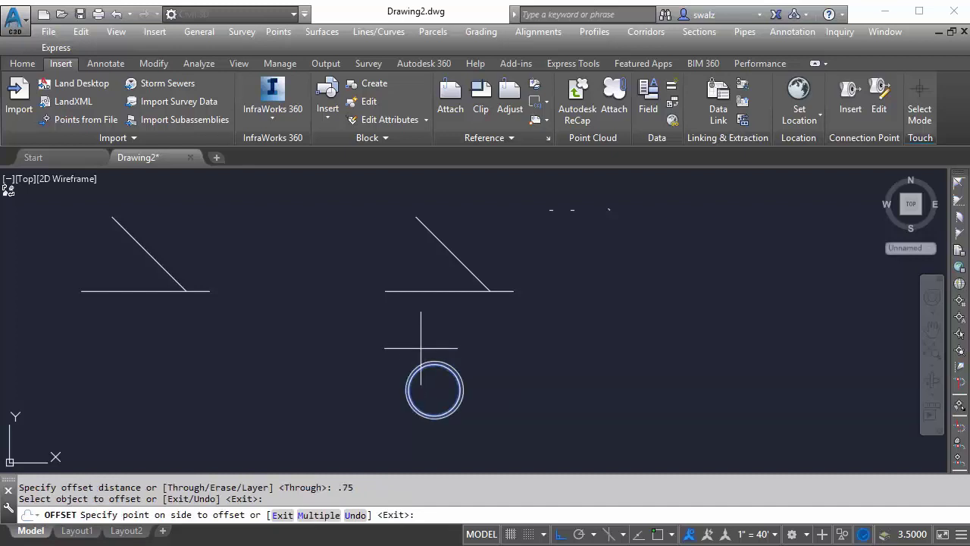
left_click(420, 348)
key("Escape")
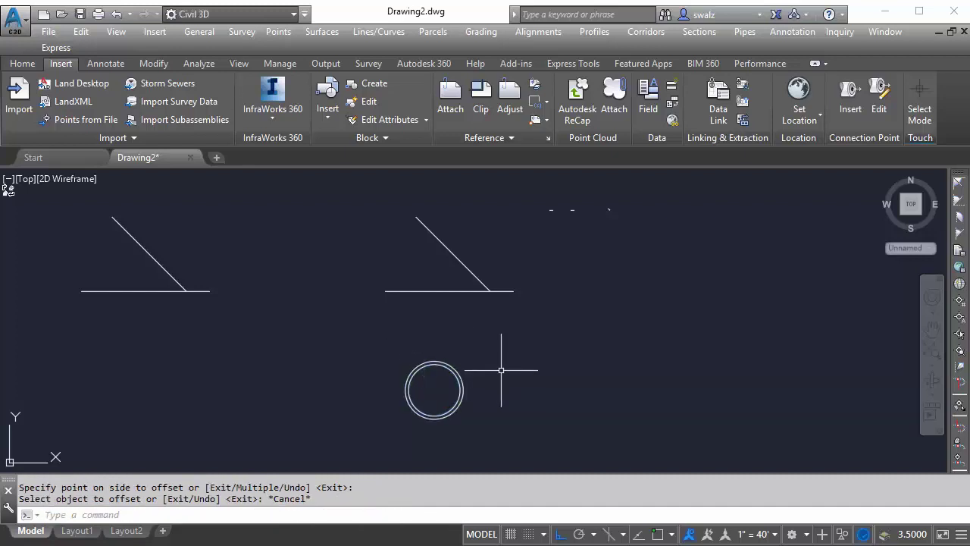
Draw an 8-diameter circle to the right of the first one.
type("c")
key("Return")
left_click(524, 389)
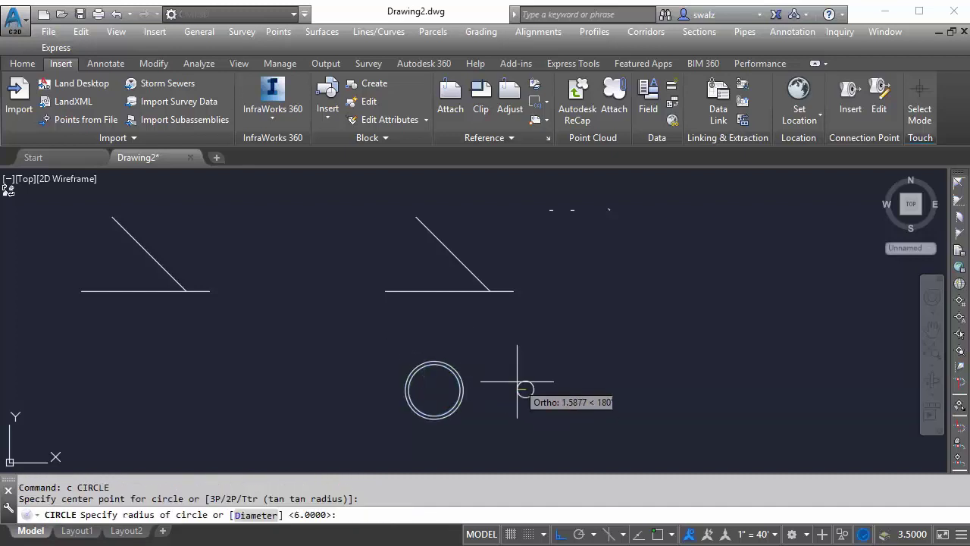
type("d")
key("Return")
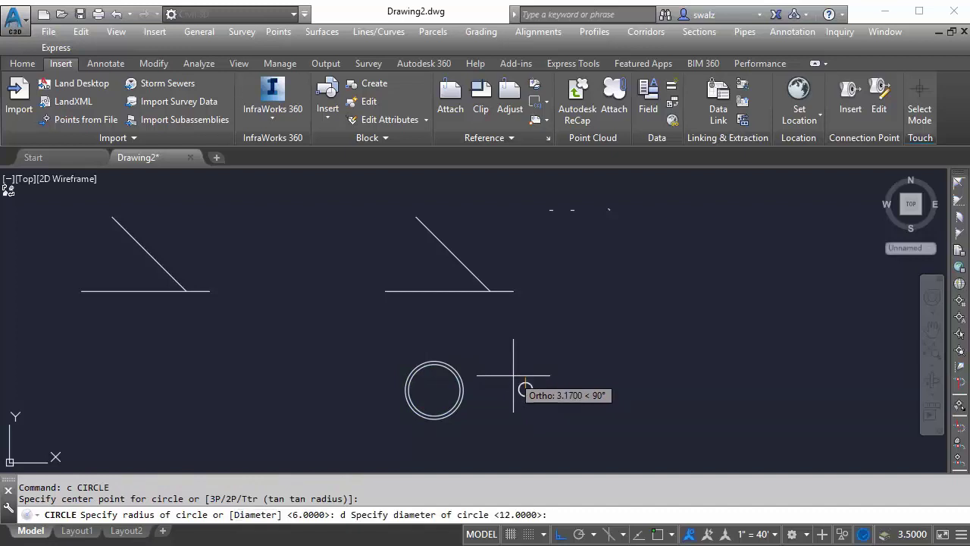
type("8")
key("Return")
key("Escape")
Offset the 8-diameter circle 0.5 outward.
type("o")
key("Return")
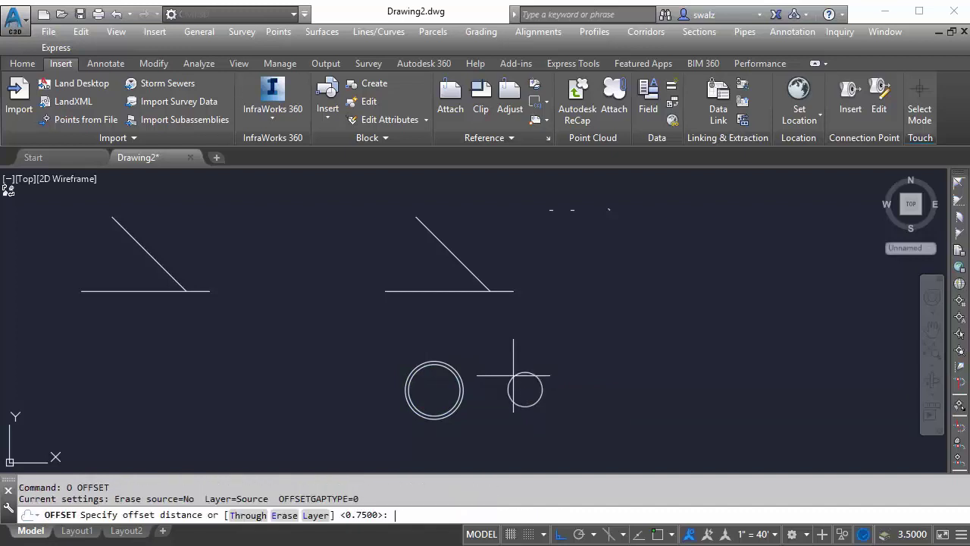
type(".5")
key("Return")
left_click(513, 375)
left_click(503, 356)
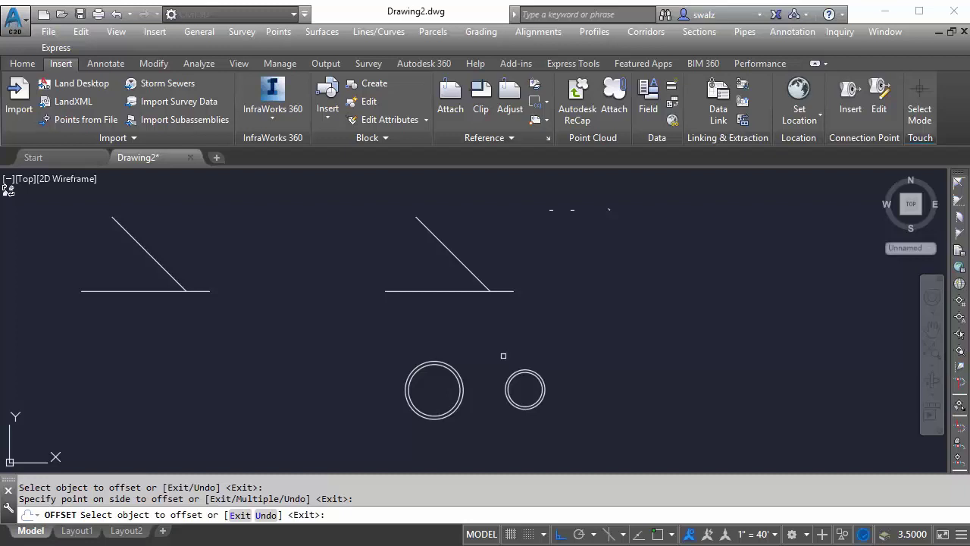
key("Escape")
mouse_move(674, 333)
middle_mouse_down()
mouse_move(685, 344)
mouse_move(657, 316)
middle_mouse_up()
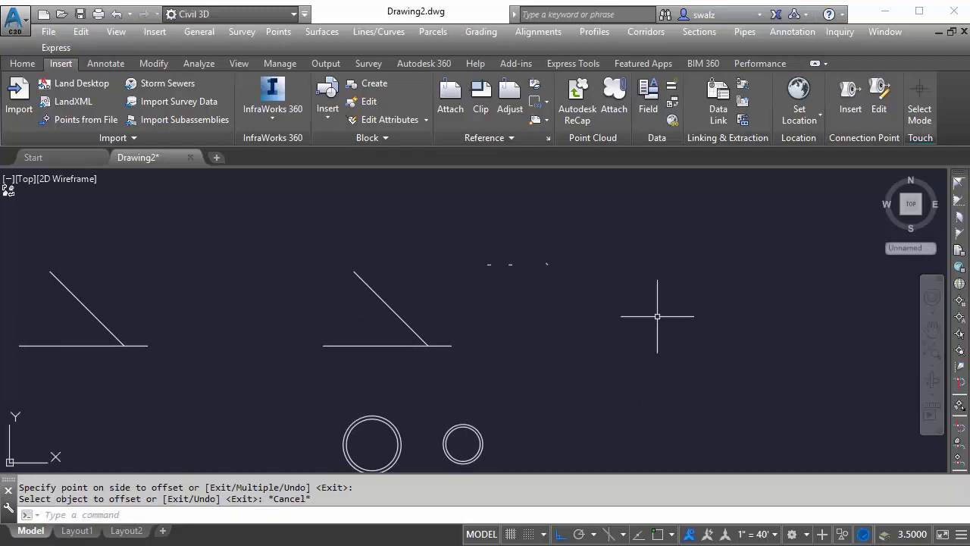
Draw a 19-diameter circle right of the sketches and copy it just to its right.
type("c")
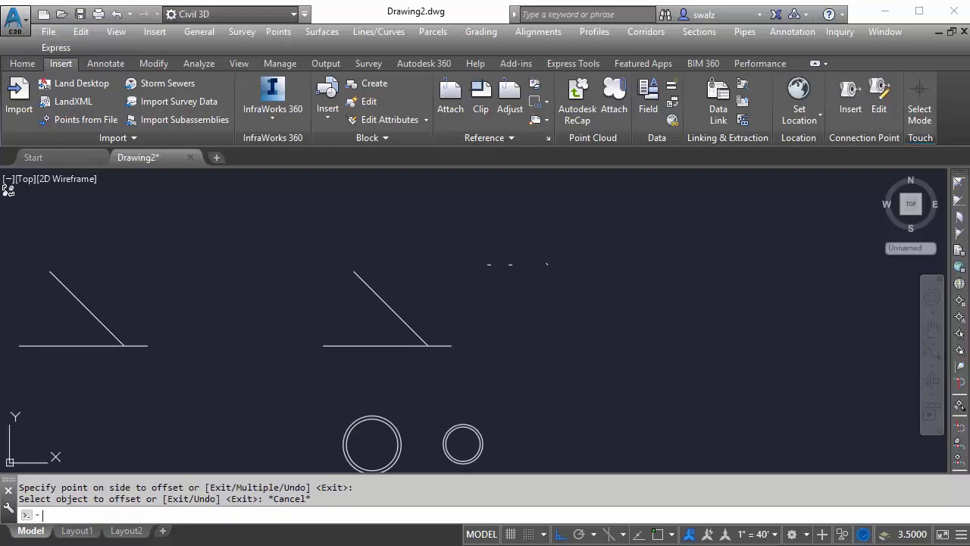
key("Return")
left_click(653, 288)
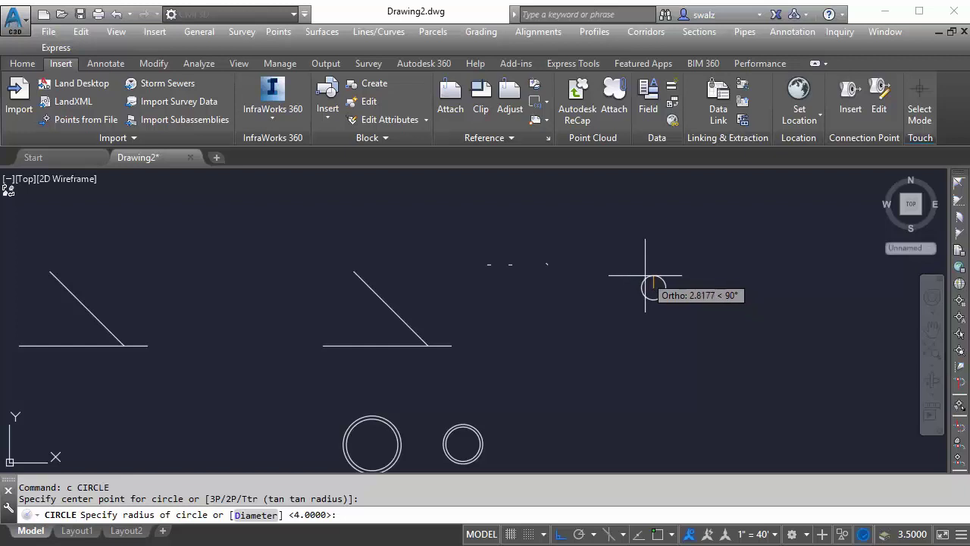
type("d")
key("Return")
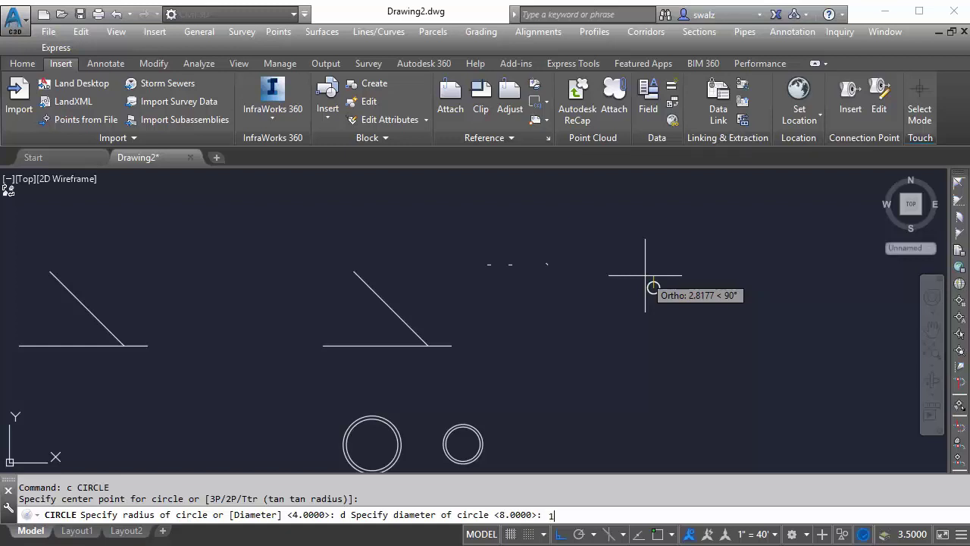
key("Return")
type("co")
key("Return")
left_click_drag(645, 275, 610, 346)
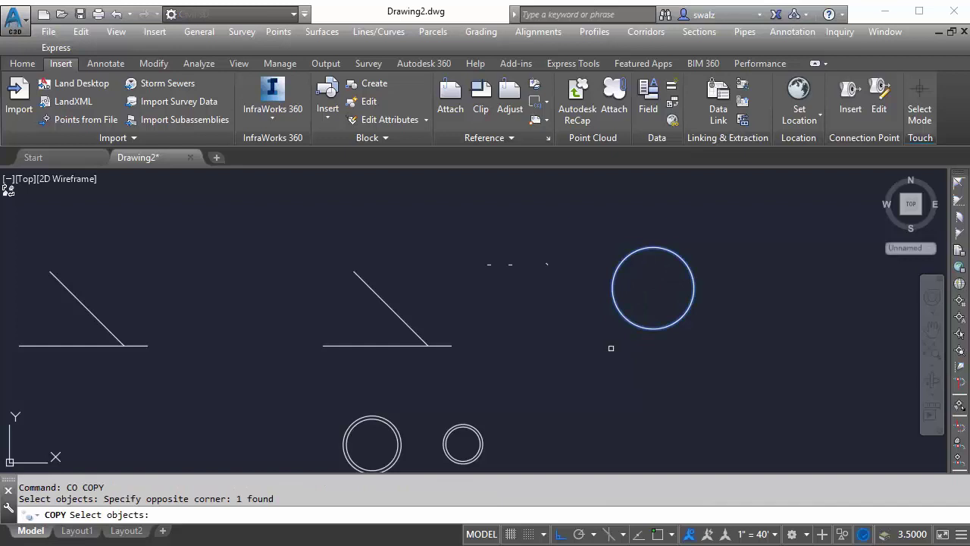
key("Return")
left_click(652, 329)
left_click(749, 329)
key("Escape")
Add a 13.5-diameter circle to the right of the two 19-diameter circles.
middle_click_drag(759, 349, 675, 375)
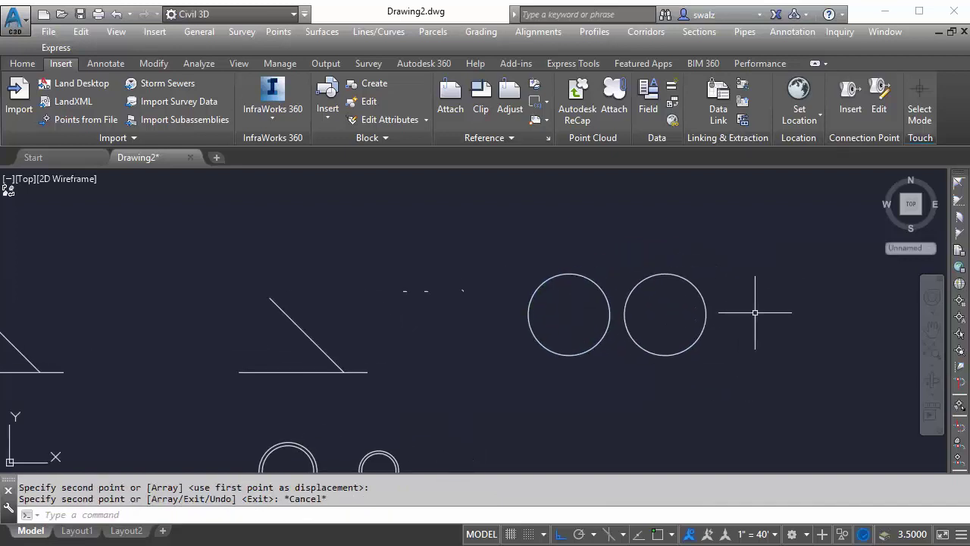
type("c")
key("Return")
left_click(760, 314)
type("d")
key("Return")
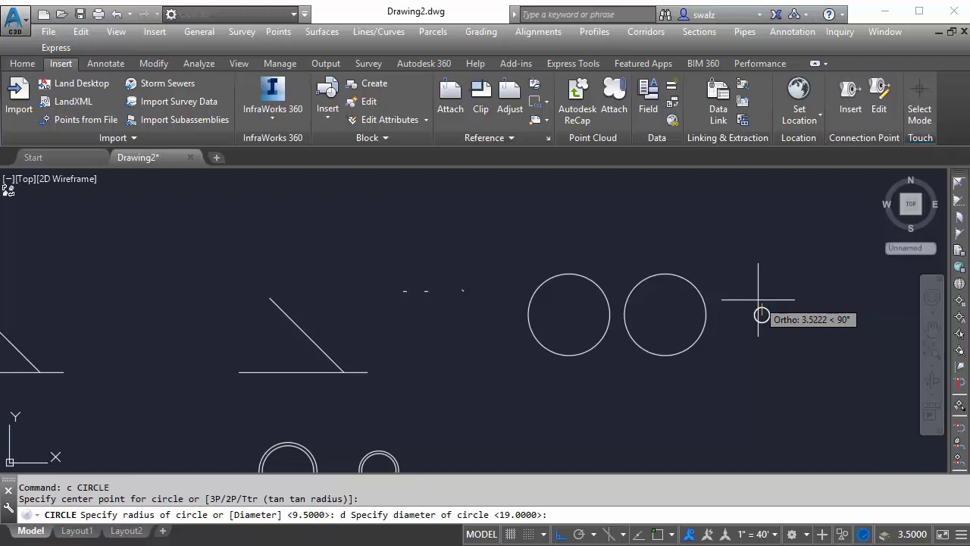
type("13.5")
key("Return")
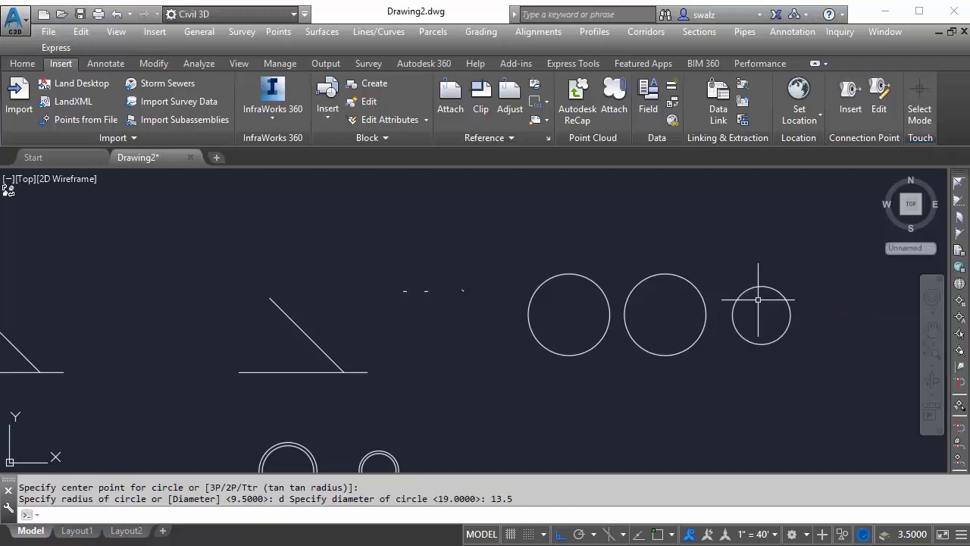
middle_click_drag(621, 336, 677, 325)
key("Escape")
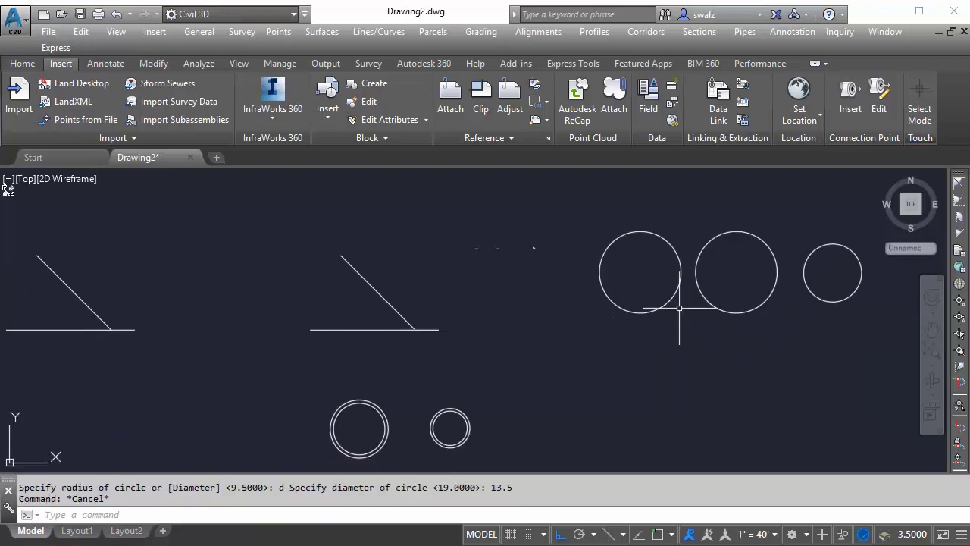
Run SAVE and browse to the ProgramData Imperial_AWWA_Custom Catalog DWG folder.
type("save")
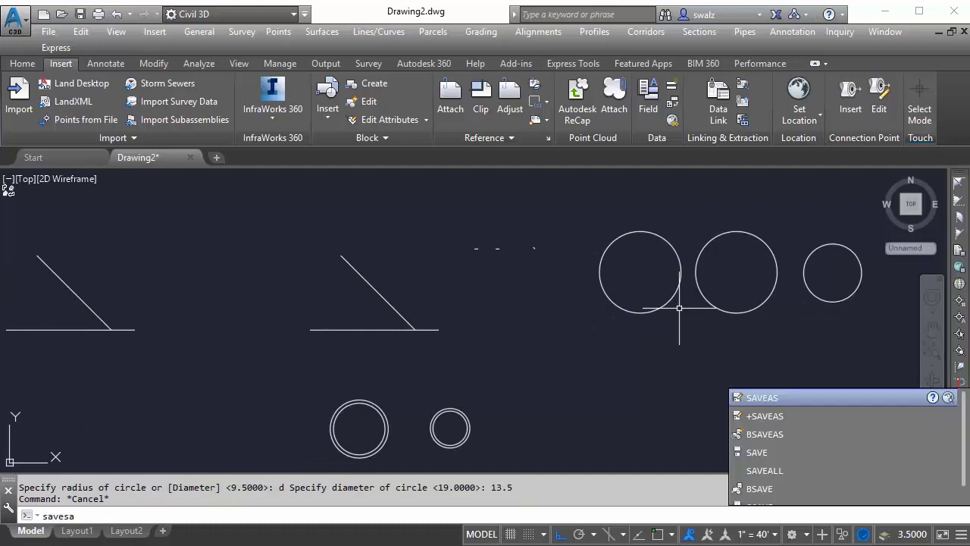
key("Return")
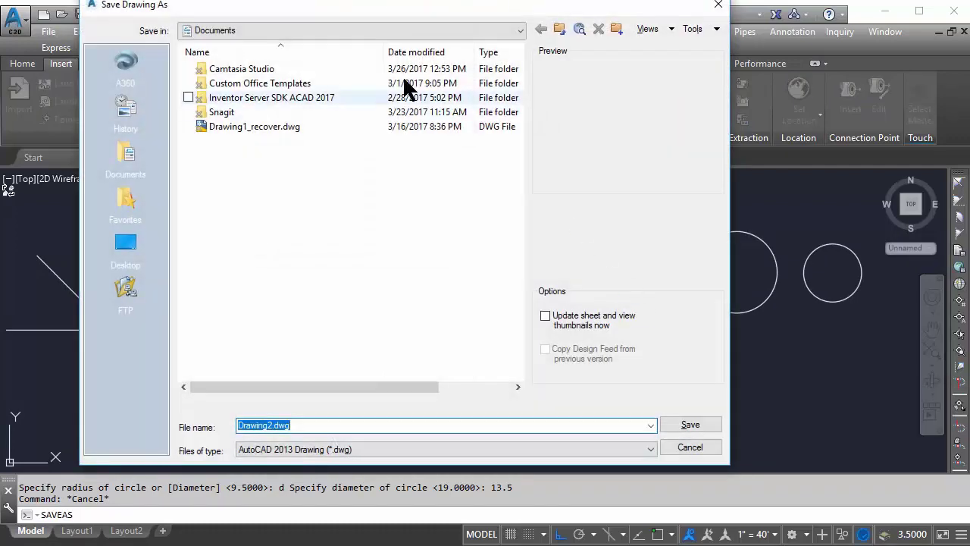
left_click(372, 30)
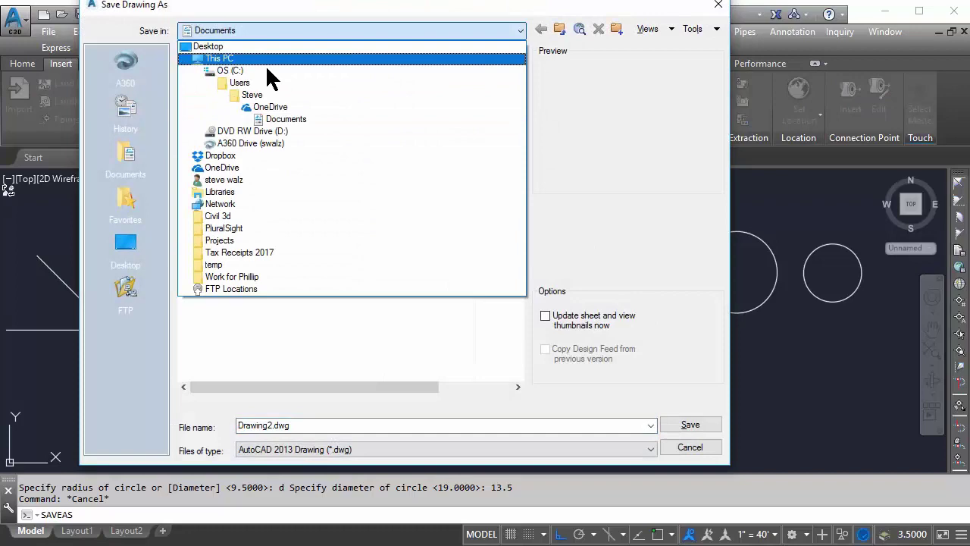
left_click(230, 70)
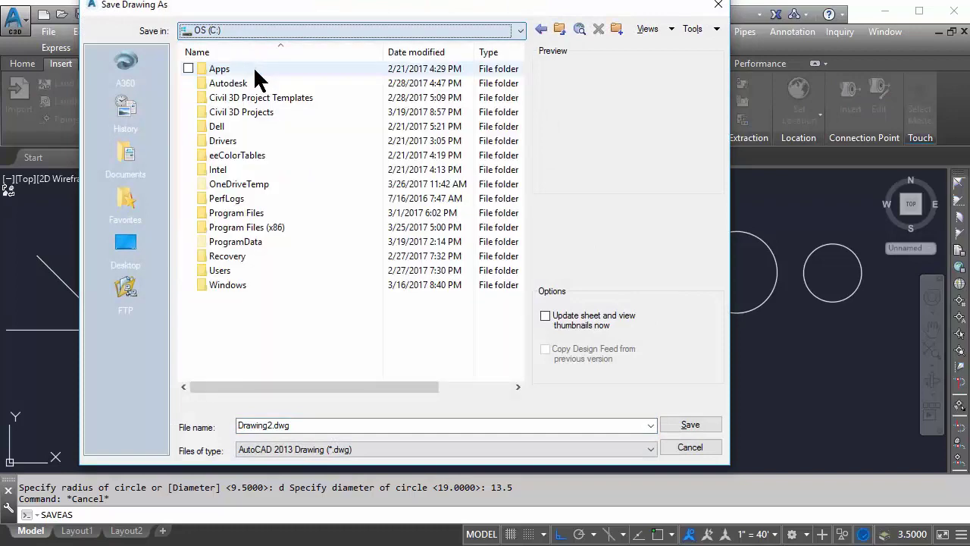
double_click(242, 242)
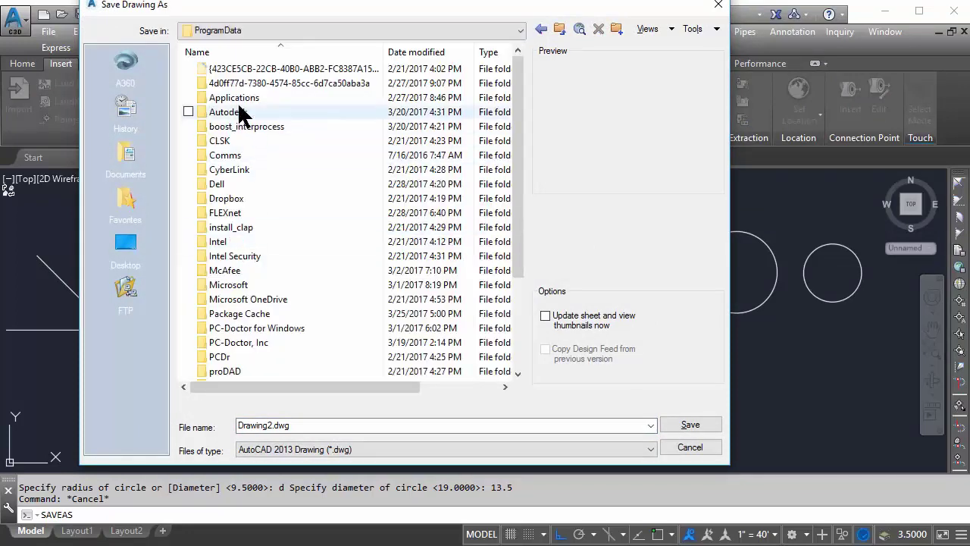
double_click(241, 114)
double_click(240, 184)
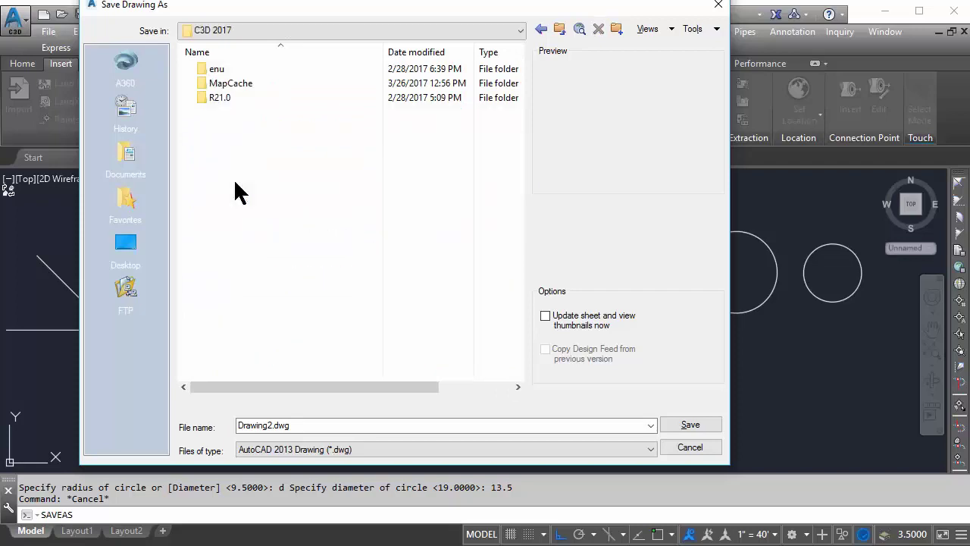
double_click(227, 68)
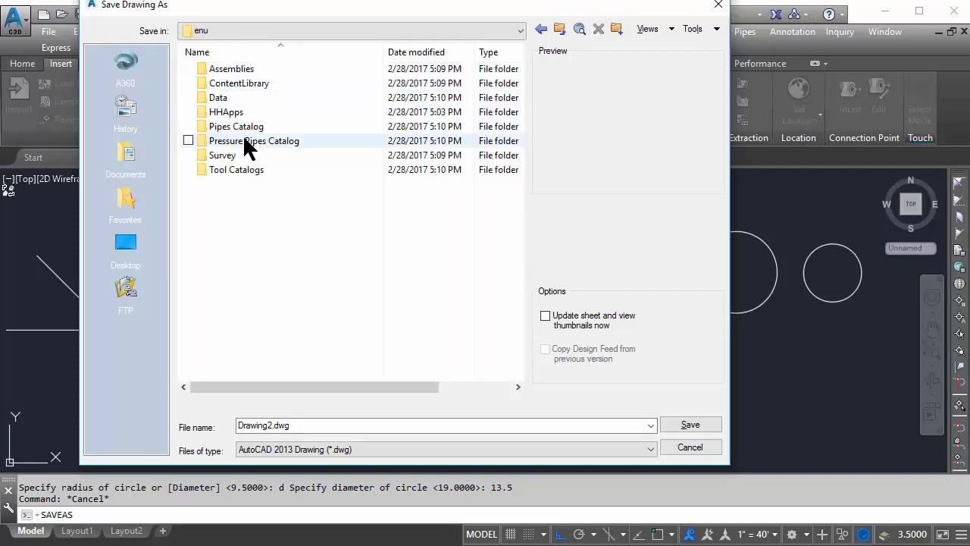
double_click(245, 142)
double_click(234, 69)
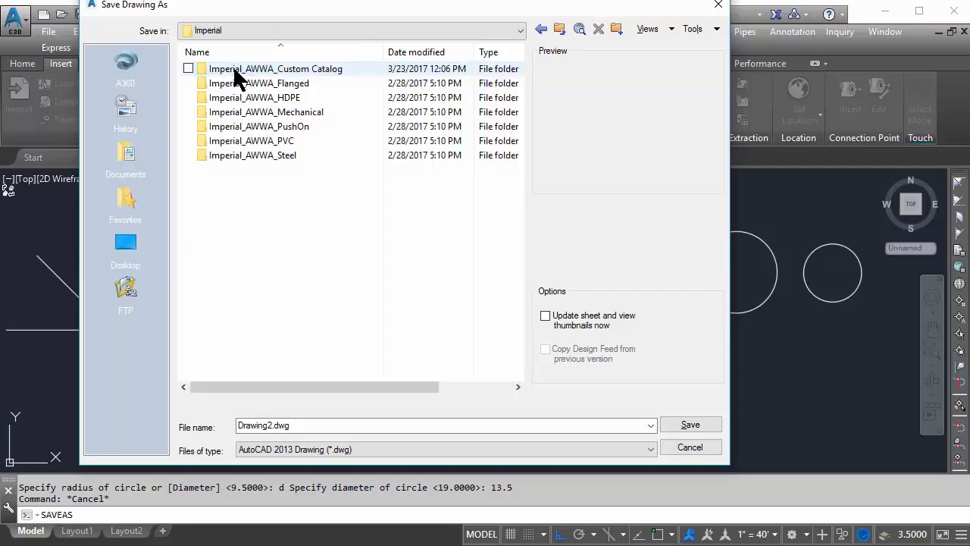
left_click(274, 71)
double_click(274, 72)
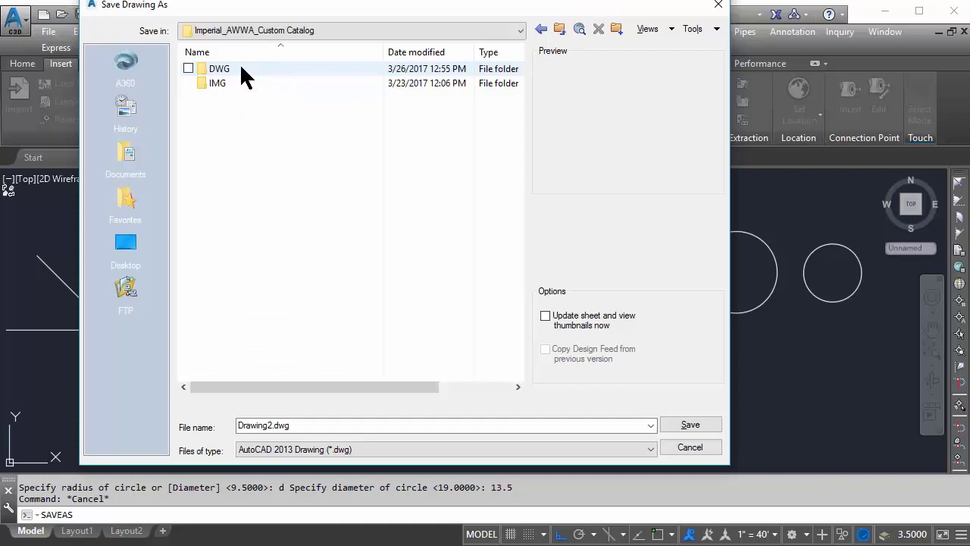
double_click(241, 68)
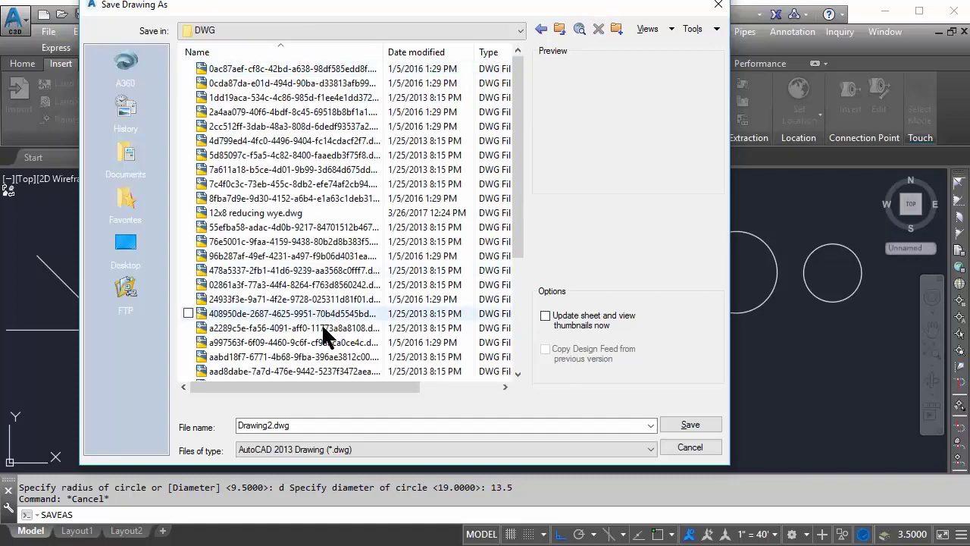
Save as 12x8 reducing wye.dwg, replacing the existing file.
double_click(319, 424)
type("12")
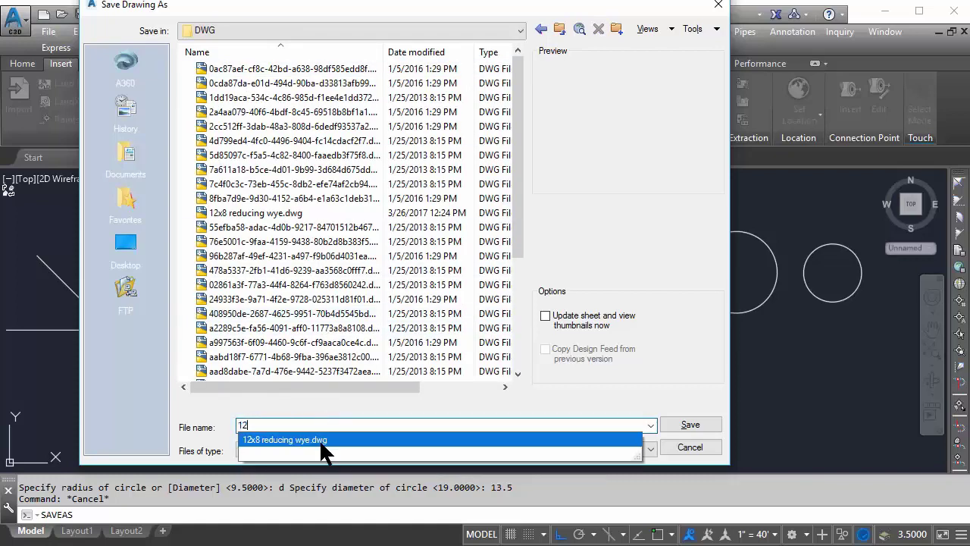
left_click(319, 440)
left_click(685, 426)
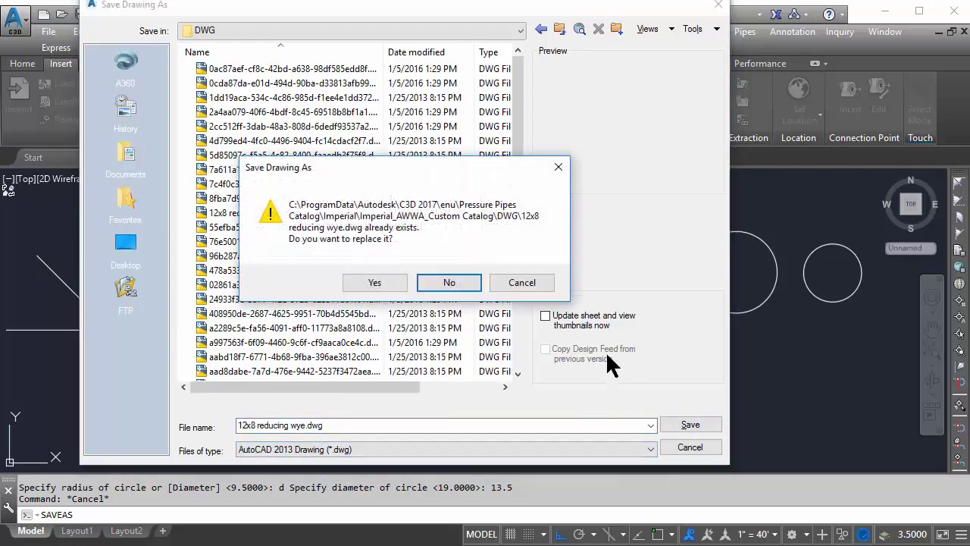
left_click(389, 280)
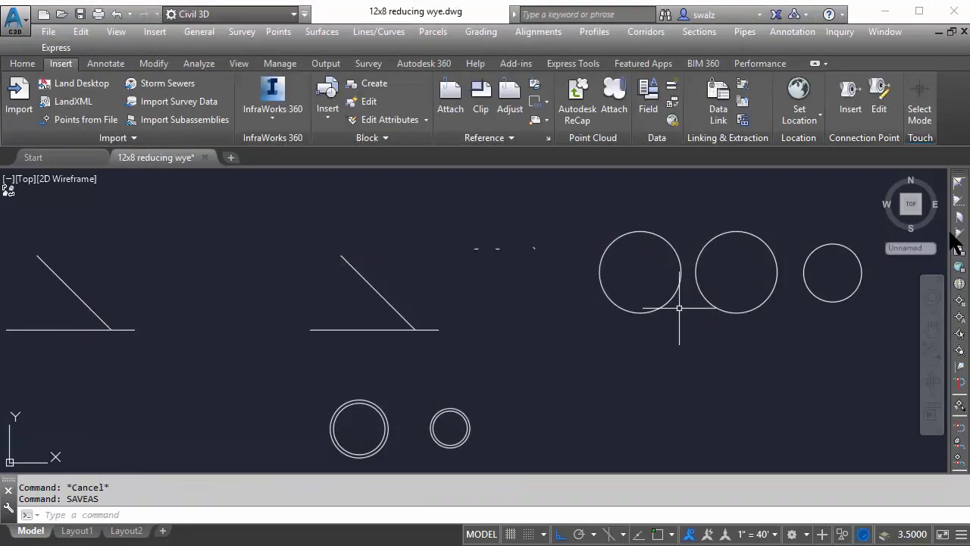
Enable the Modeling toolbar and sweep the two concentric circles along the horizontal line.
right_click(967, 253)
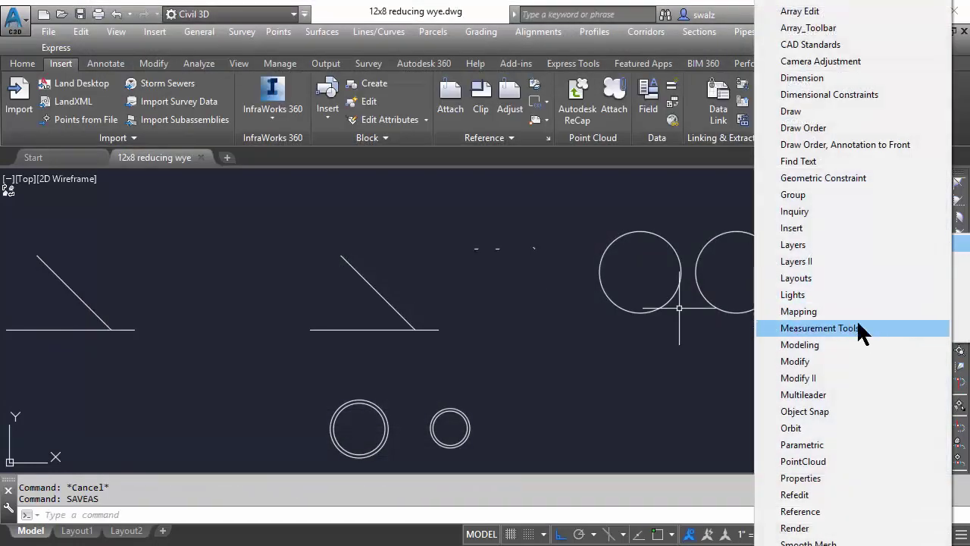
left_click(849, 341)
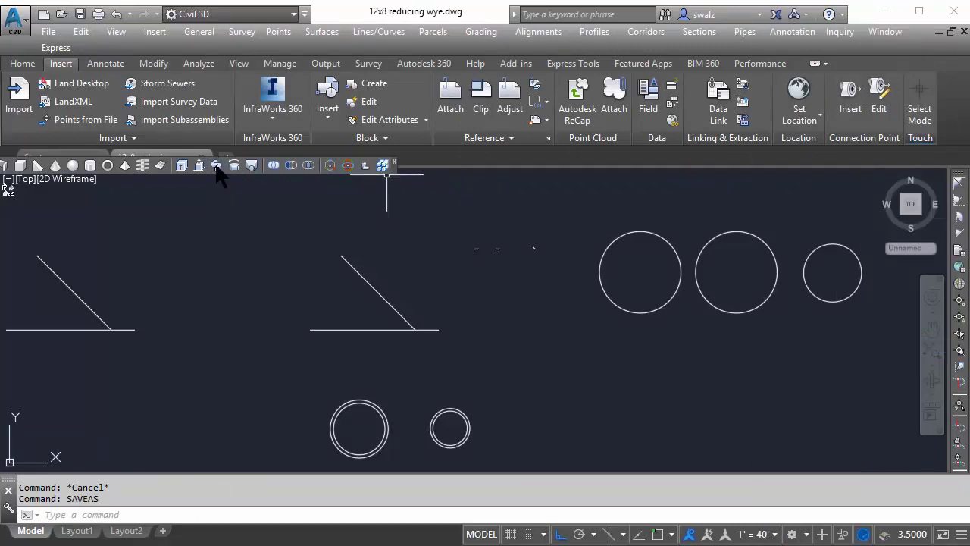
left_click(217, 166)
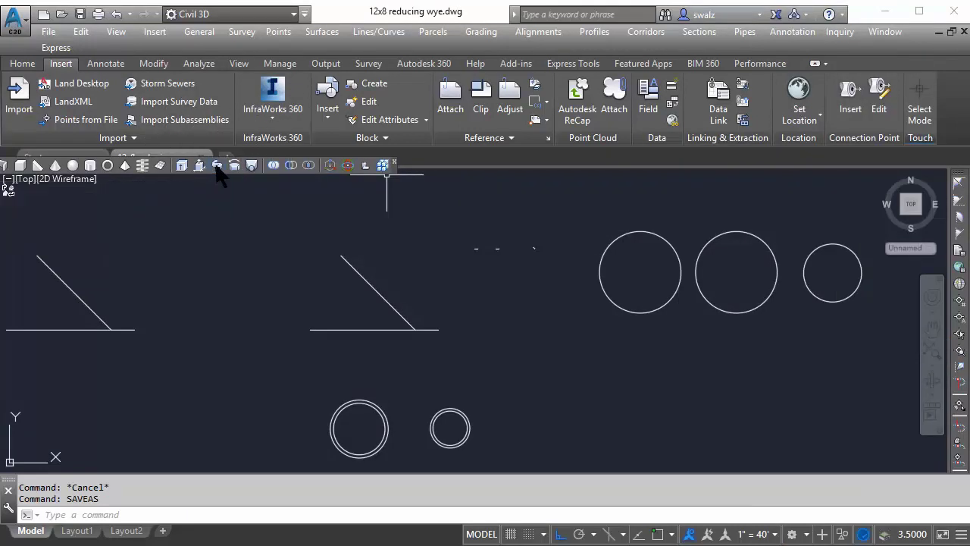
left_click(380, 386)
left_click(329, 457)
key("Return")
left_click(366, 324)
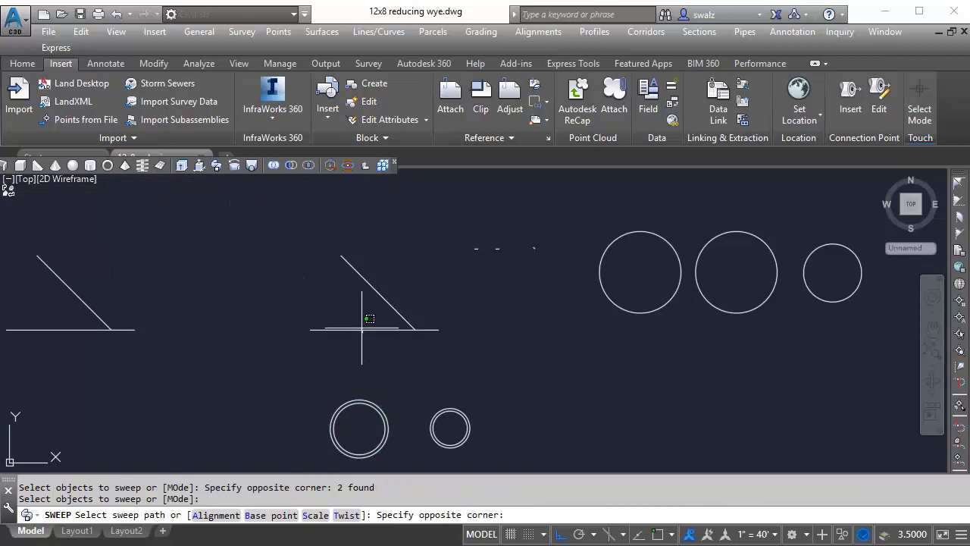
left_click(433, 362)
Sweep the two small circles for the angled branch.
key("Return")
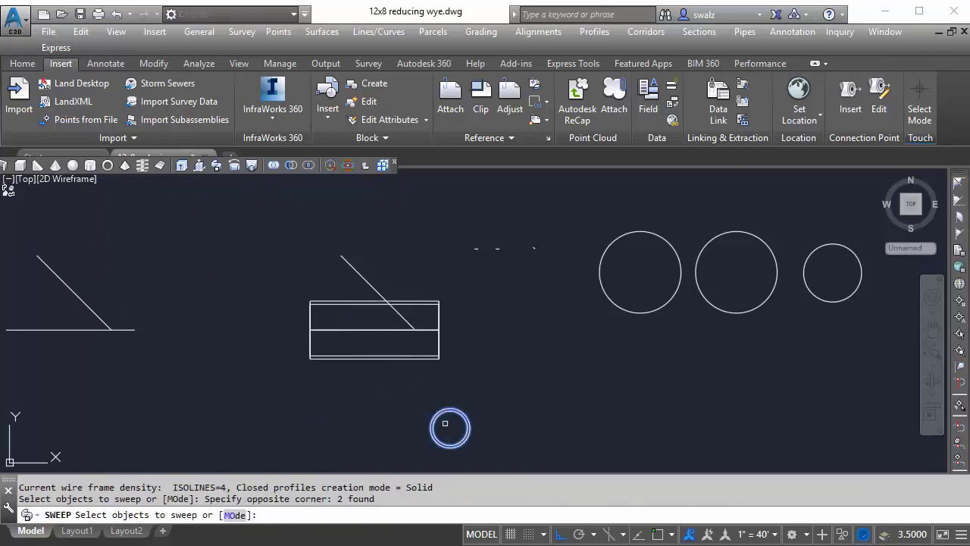
left_click(405, 320)
key("Escape")
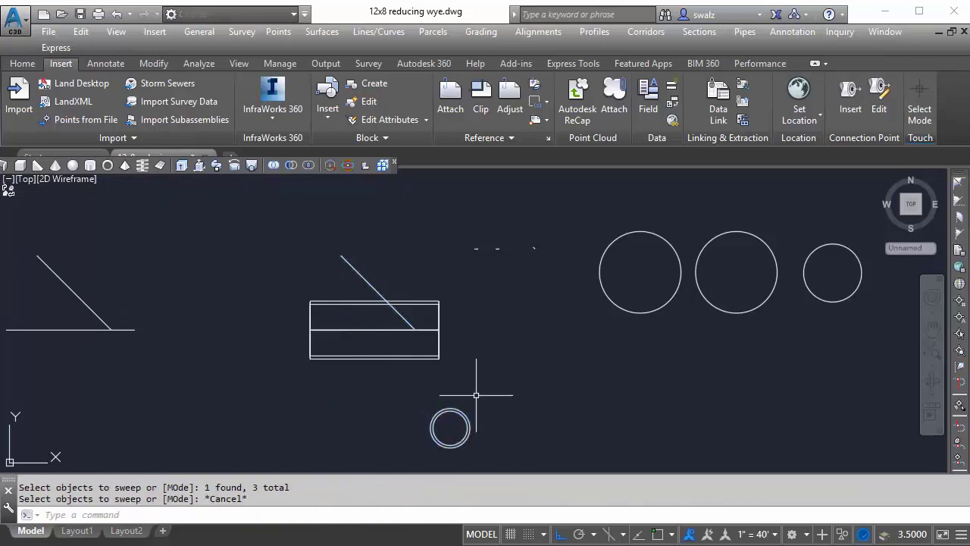
key("Return")
left_click(508, 364)
left_click(429, 449)
key("Return")
key("Escape")
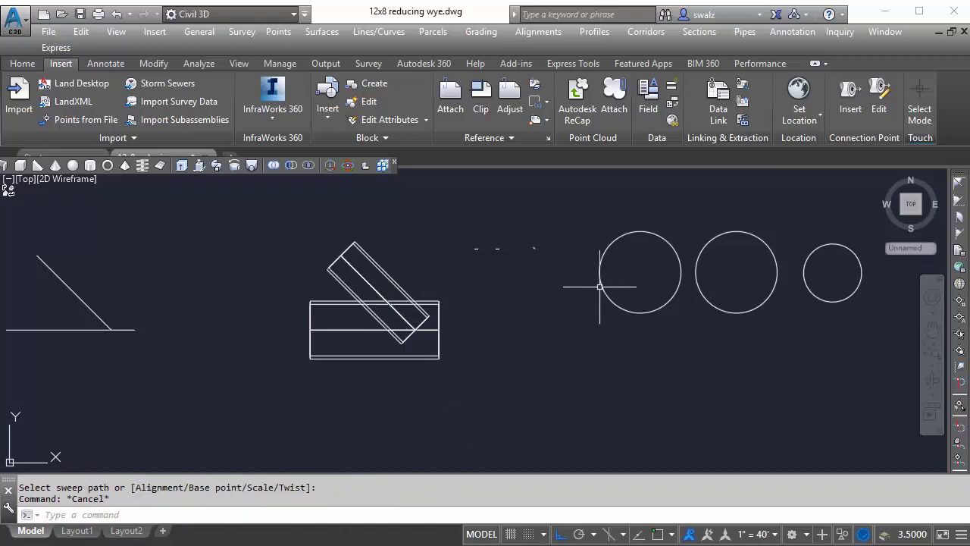
key("Return")
Sweep the three large flange circles along their pipe lines into rings.
left_click(604, 288)
left_click(590, 306)
key("Return")
left_click(477, 249)
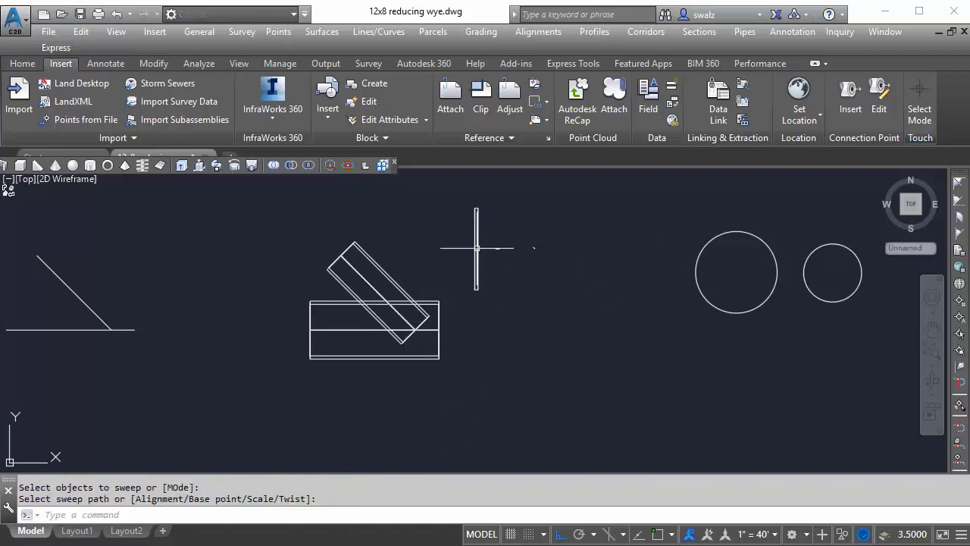
key("Return")
left_click(731, 228)
left_click(704, 251)
key("Return")
left_click(499, 249)
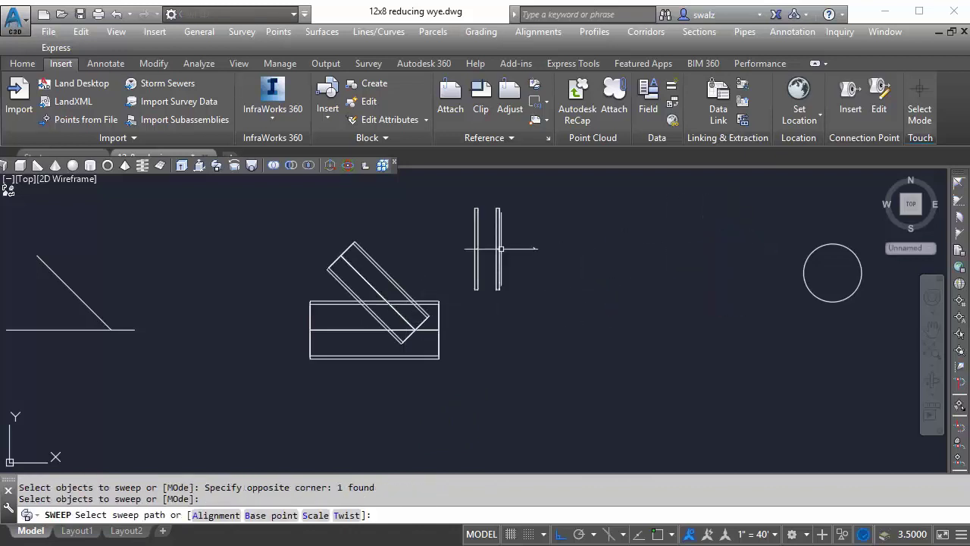
key("Escape")
key("Return")
left_click(801, 273)
left_click(800, 274)
key("Return")
left_click(534, 248)
Switch the view to NW Isometric and zoom in on the new solids.
middle_click_drag(562, 303, 615, 323)
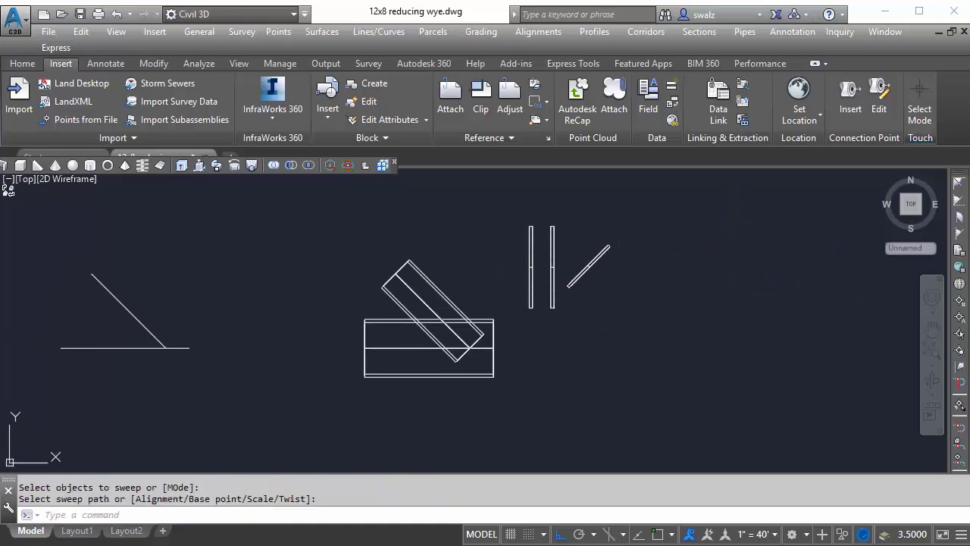
key("Escape")
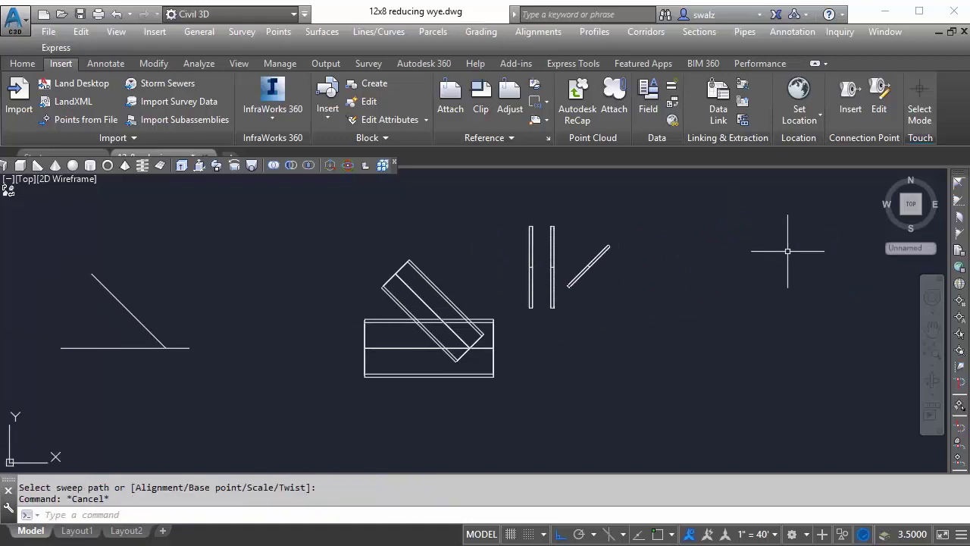
left_click(902, 213)
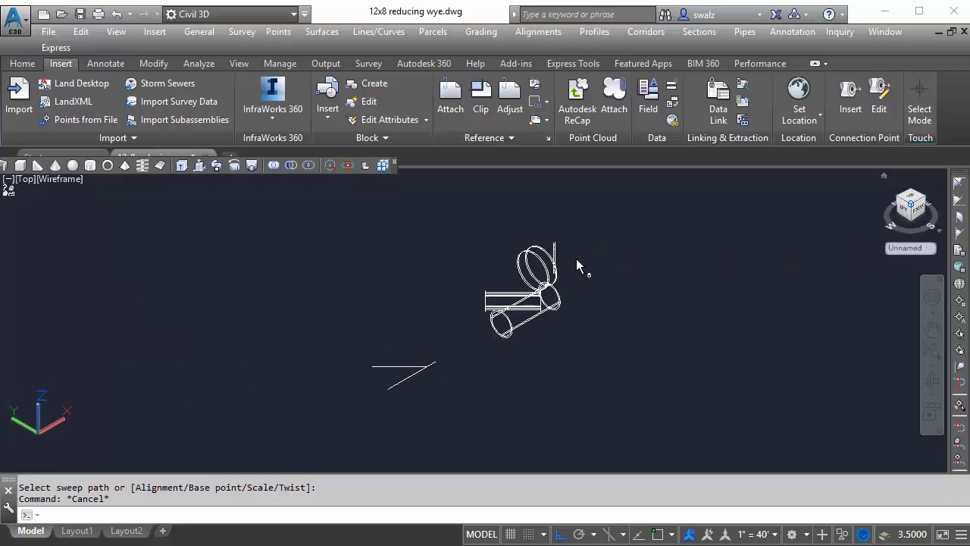
scroll(561, 269, "up", 2)
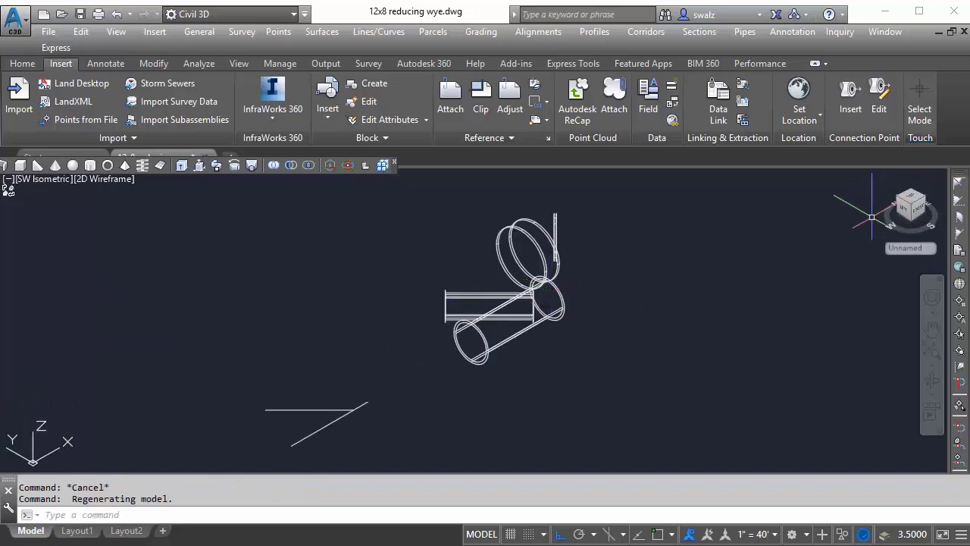
left_click(899, 199)
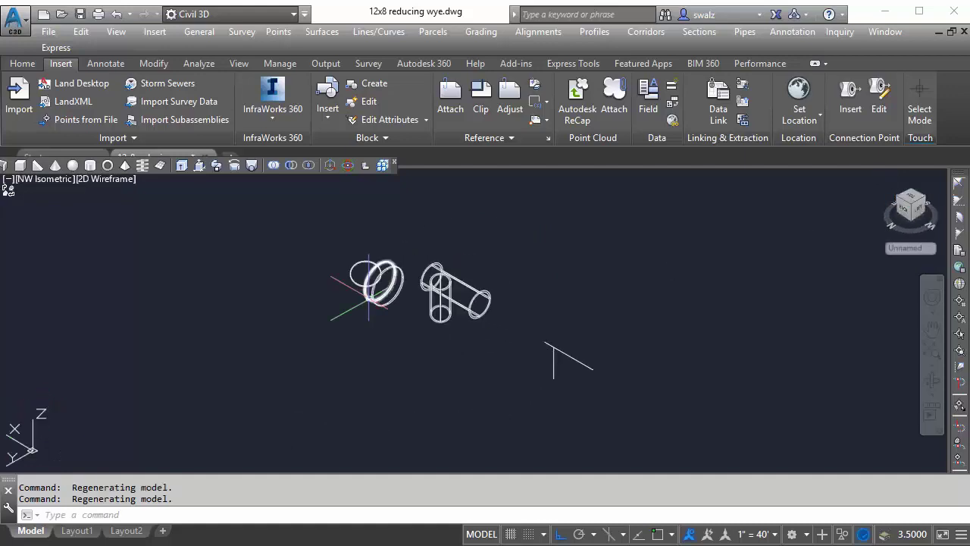
scroll(341, 295, "up", 6)
Move the right flange ring centre-to-centre onto the far pipe end.
type("m")
key("Return")
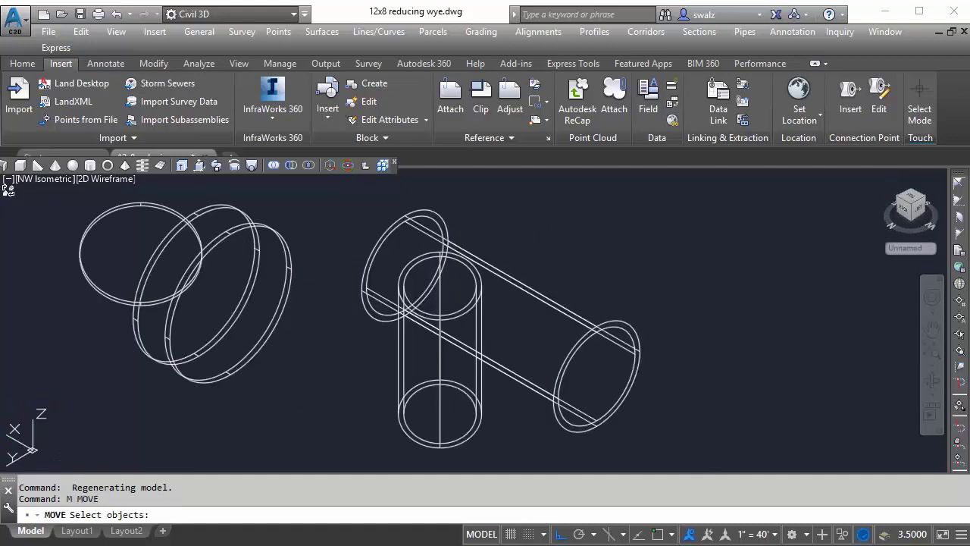
left_click(326, 292)
left_click(288, 282)
key("Return")
type("cen")
key("Return")
left_click(307, 274)
type("cen")
key("Return")
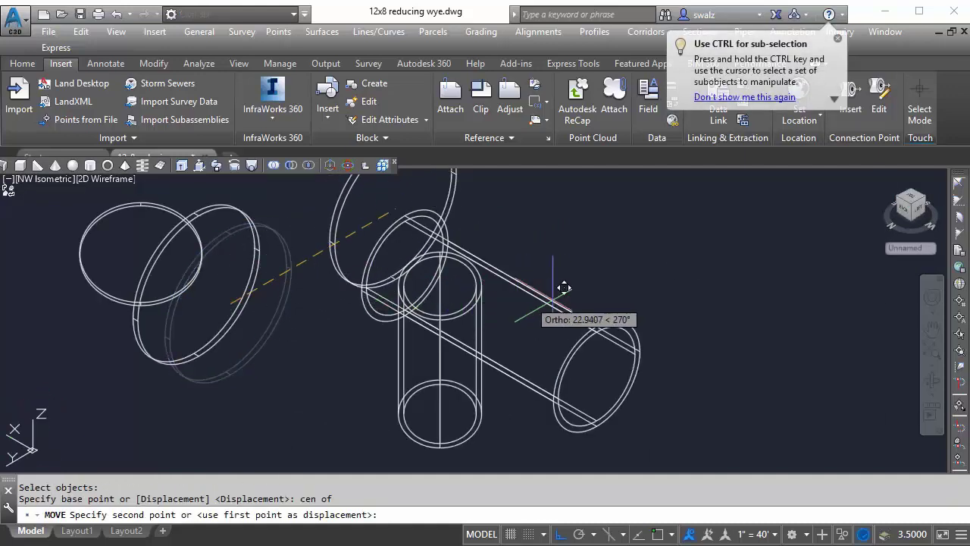
left_click(599, 328)
Move the next flange ring centre-to-centre onto the upper pipe end.
key("Return")
left_click(325, 219)
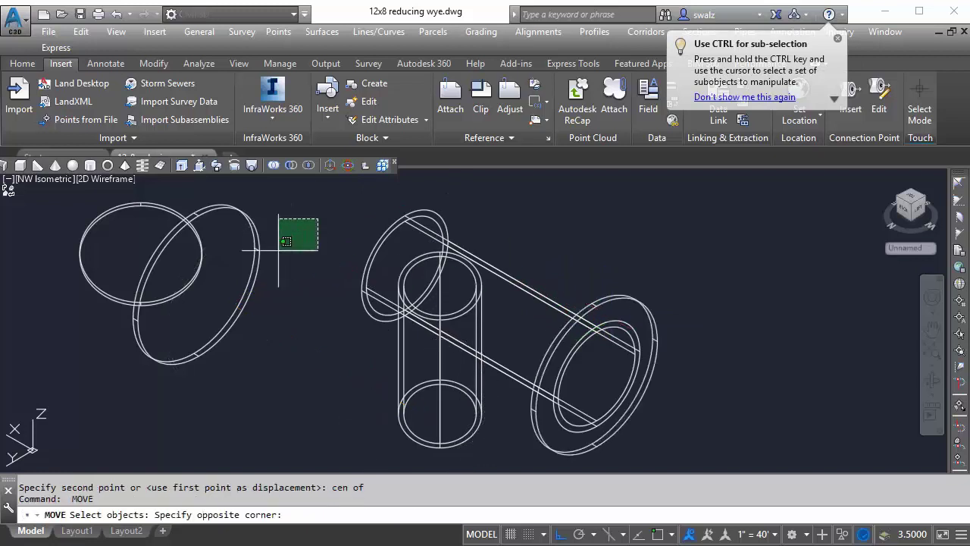
left_click(278, 253)
left_click(244, 289)
key("Return")
type("cen")
key("Return")
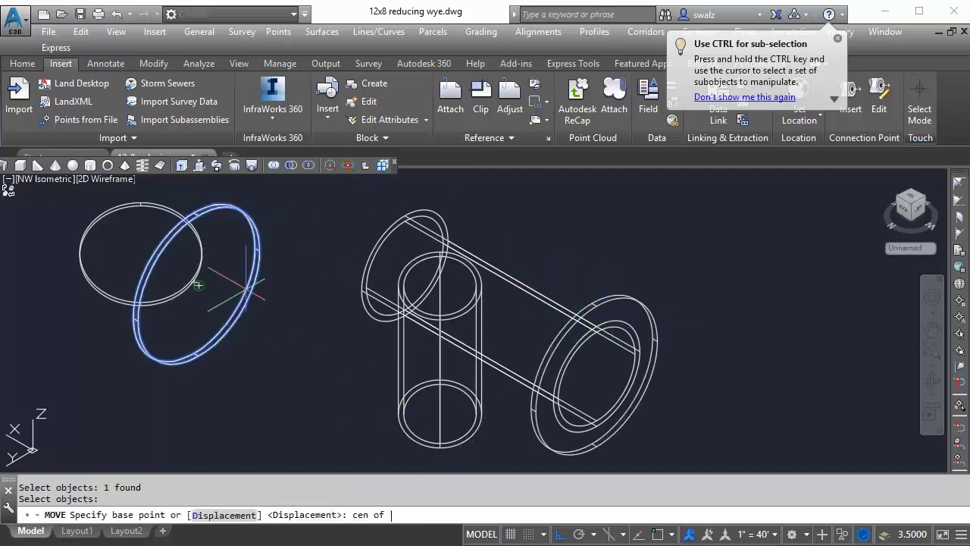
left_click(195, 283)
type("cen")
key("Return")
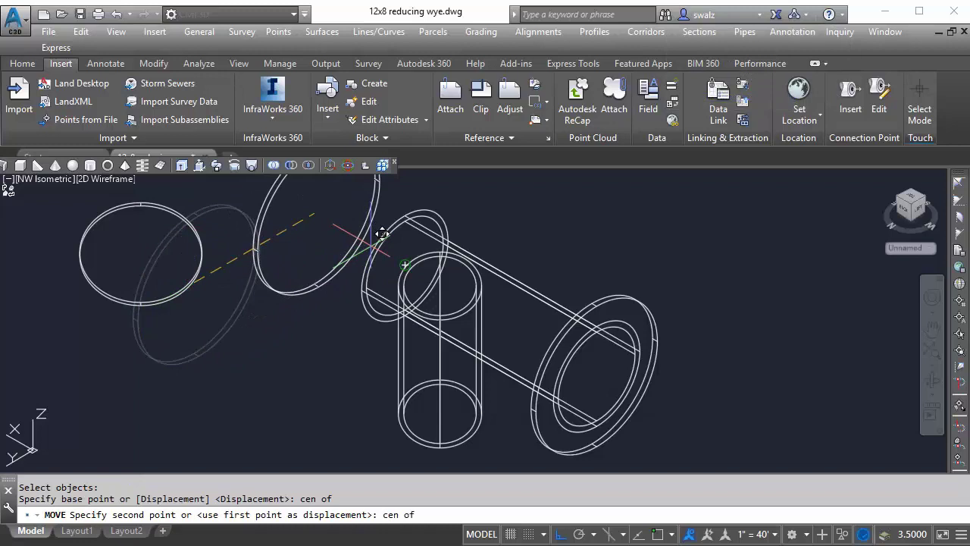
left_click(383, 228)
key("Escape")
Select the last ring and snap its centre as the move base point.
key("Return")
left_click(222, 217)
left_click(147, 296)
key("Return")
type("cen")
key("Return")
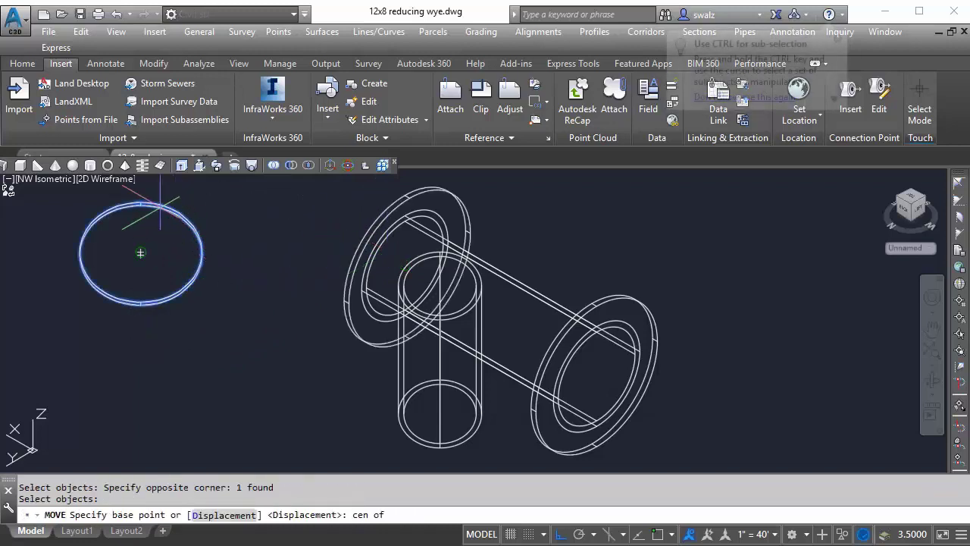
left_click(137, 254)
type("ceb")
key("Return")
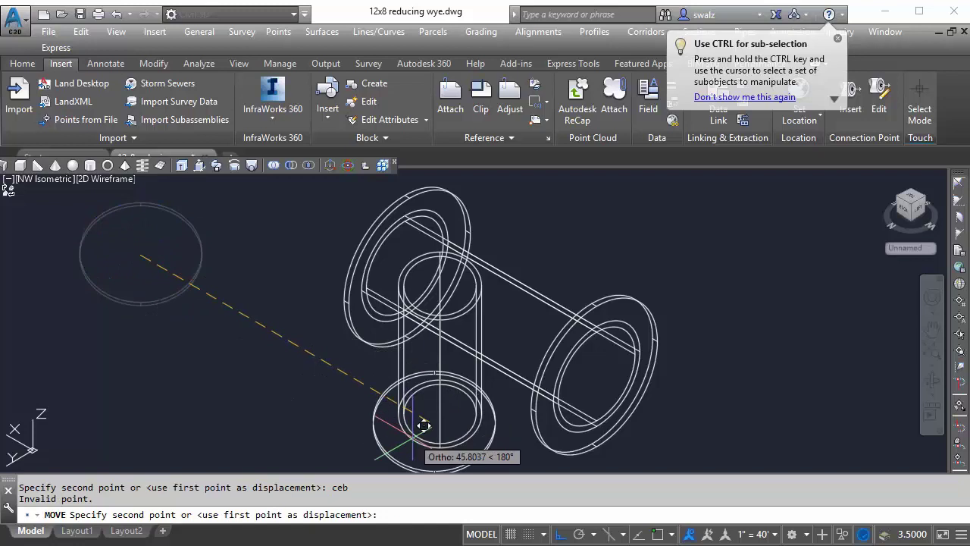
type("cen")
key("Return")
Place the last ring on the bottom cylinder, then subtract both inner cylinders from the rings and pipe.
left_click(423, 426)
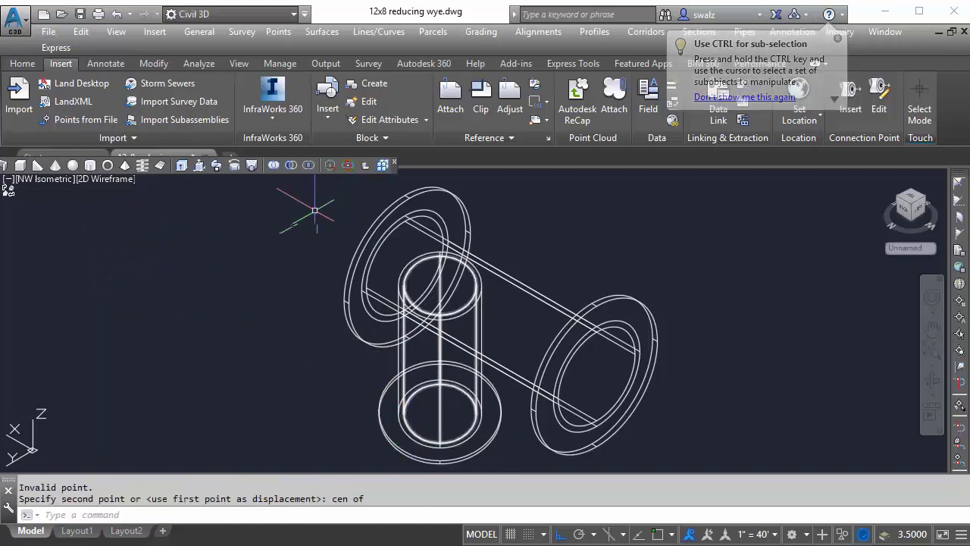
left_click(291, 166)
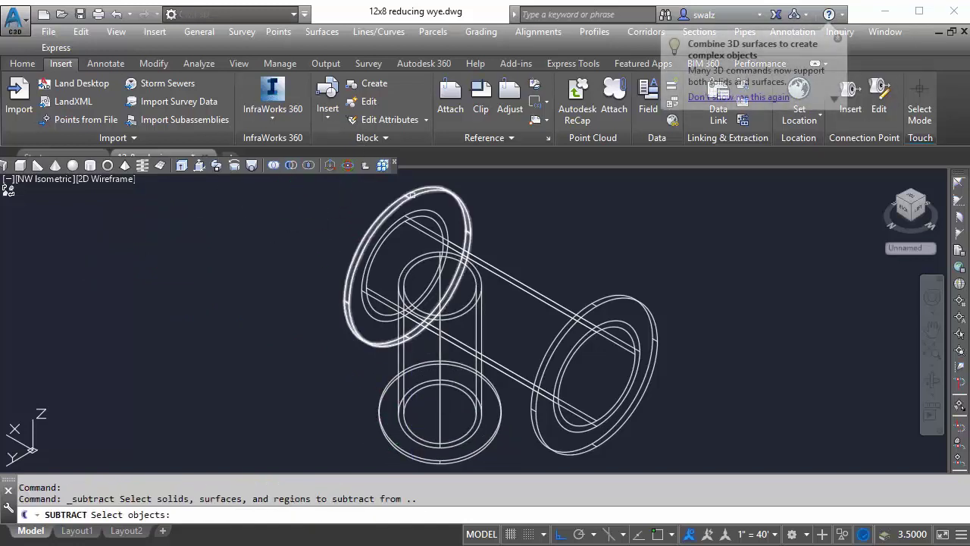
left_click(428, 209)
left_click(449, 215)
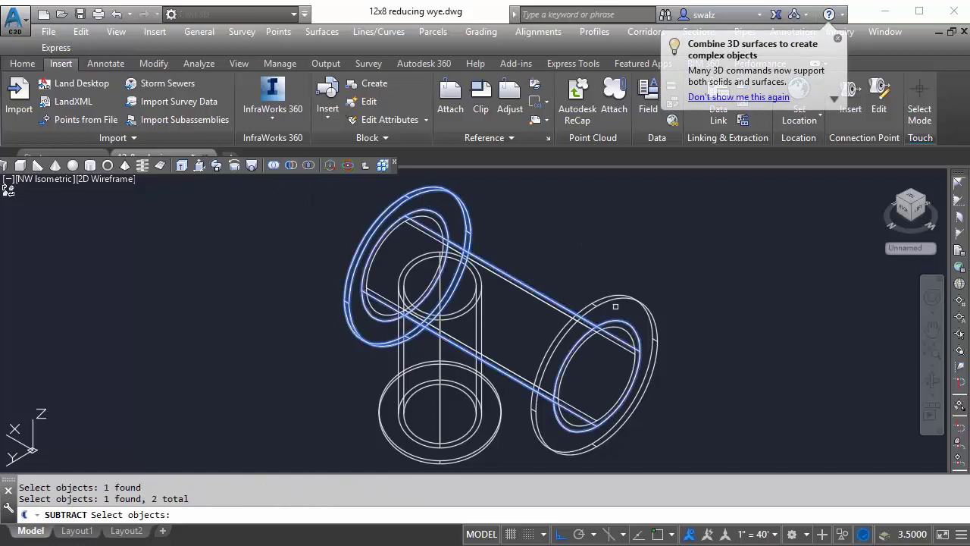
left_click(611, 302)
left_click(501, 418)
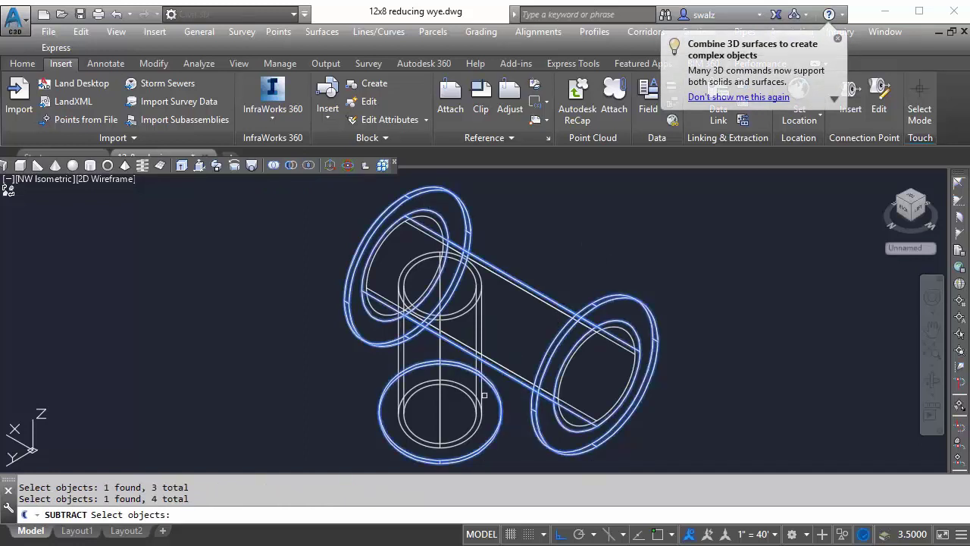
key("Return")
left_click(480, 375)
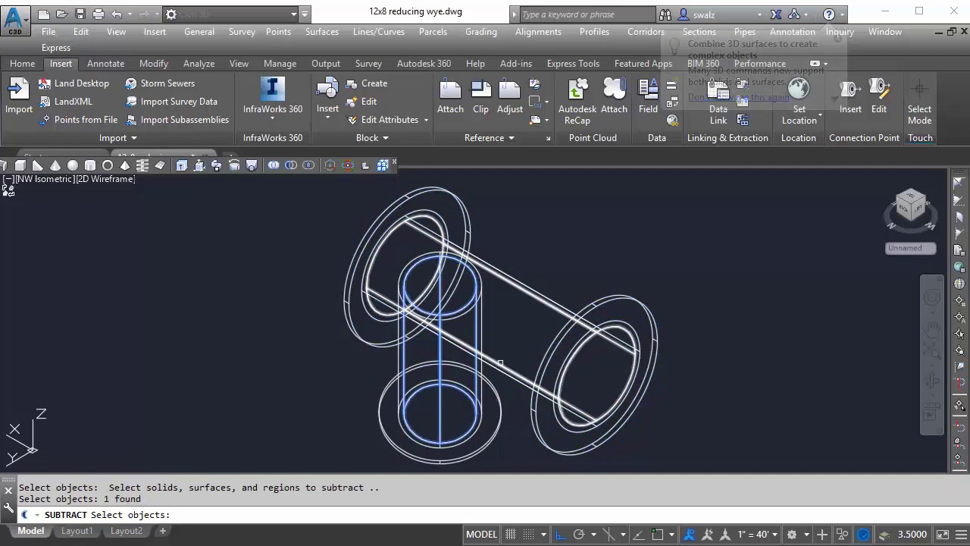
left_click(500, 364)
key("Return")
middle_click_drag(625, 380, 595, 347)
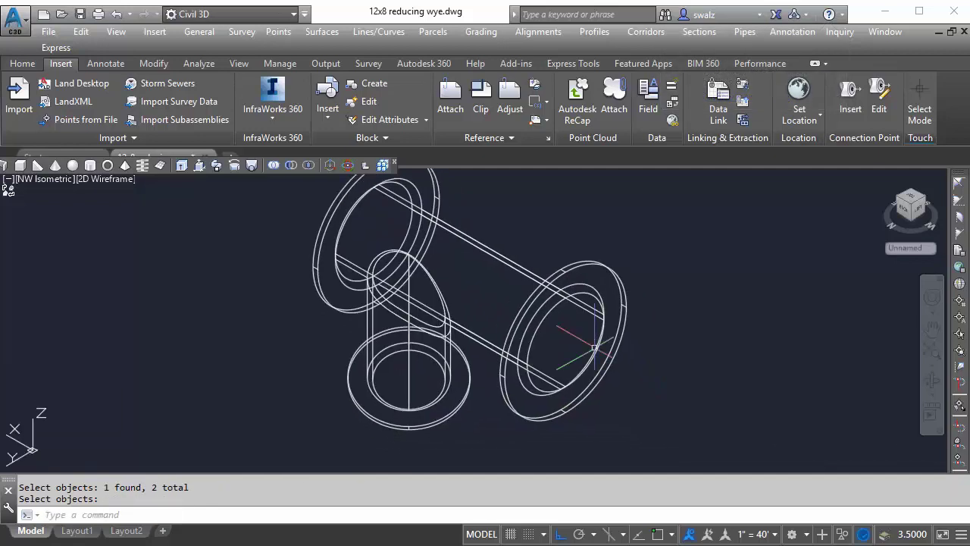
scroll(594, 347, "down", 2)
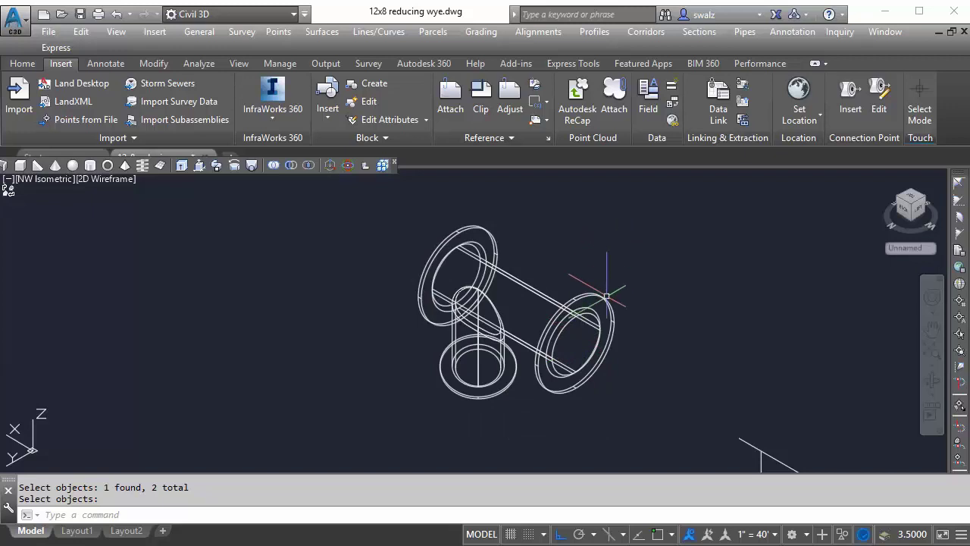
key("Return")
key("Escape")
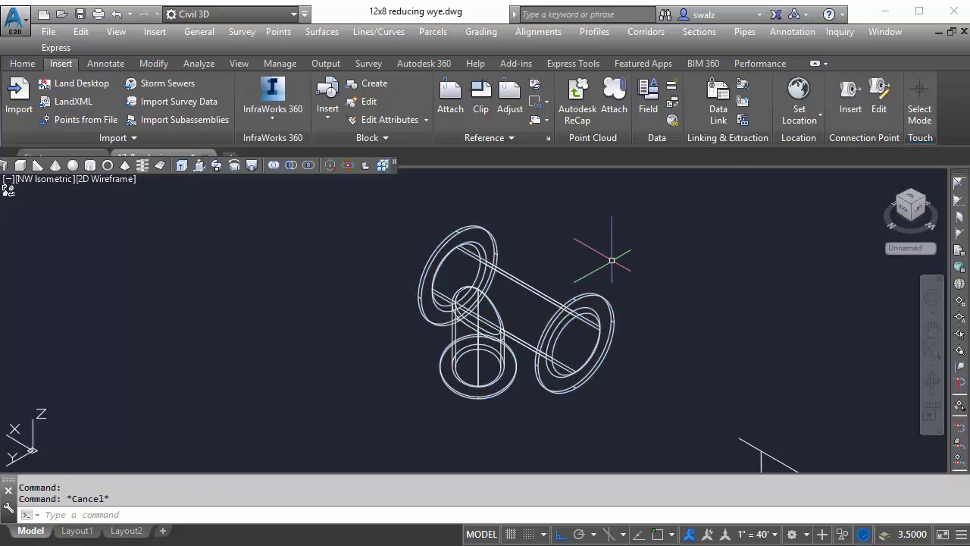
Switch the viewport to the Realistic visual style and select the lower-right reference lines.
left_click(121, 185)
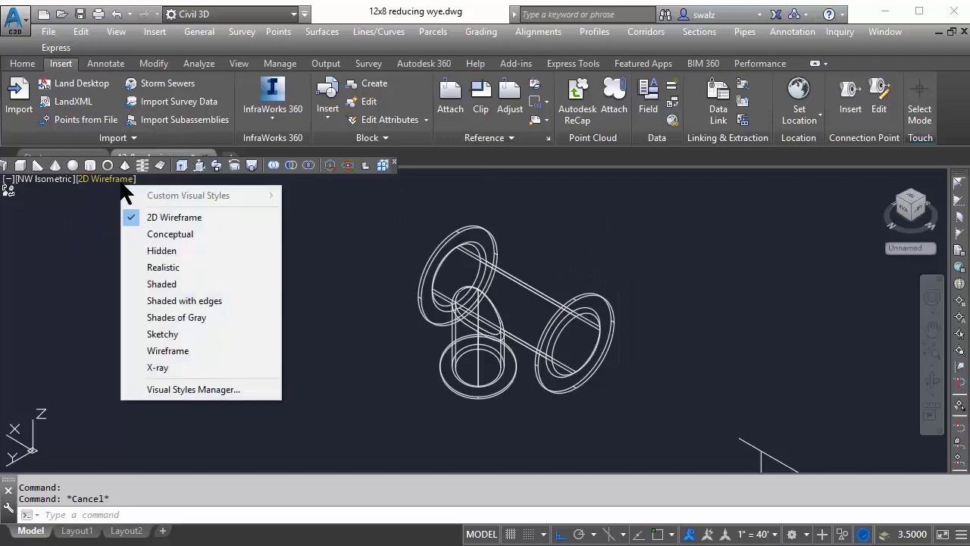
left_click(170, 266)
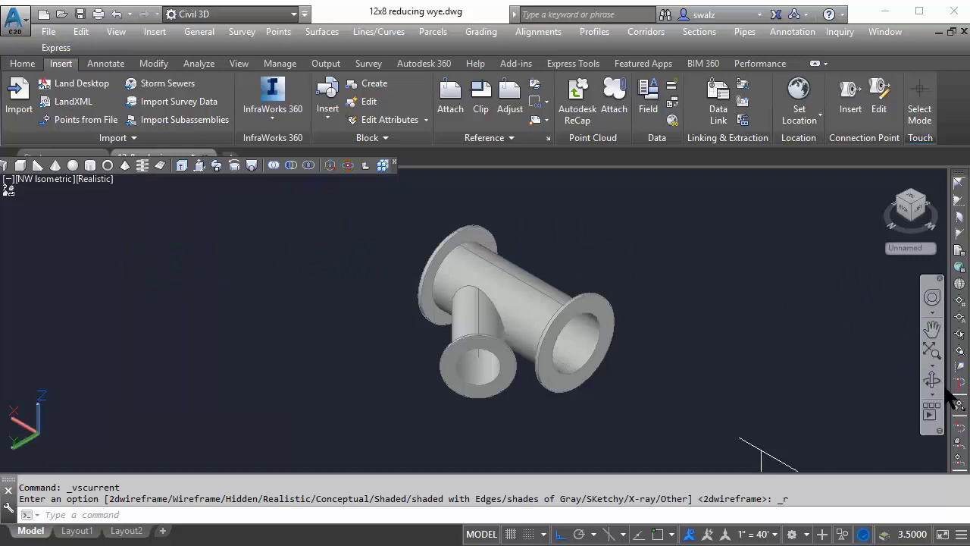
left_click(790, 407)
left_click(747, 454)
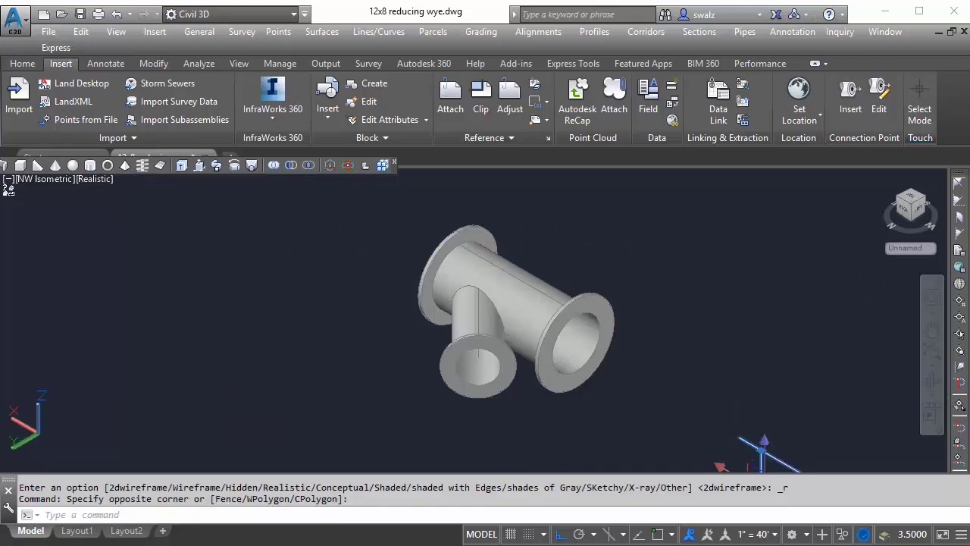
Move the angled reference lines by their endpoint onto the large flange opening's centre.
middle_click_drag(769, 435, 732, 329)
type("m")
key("Return")
type("end")
key("Return")
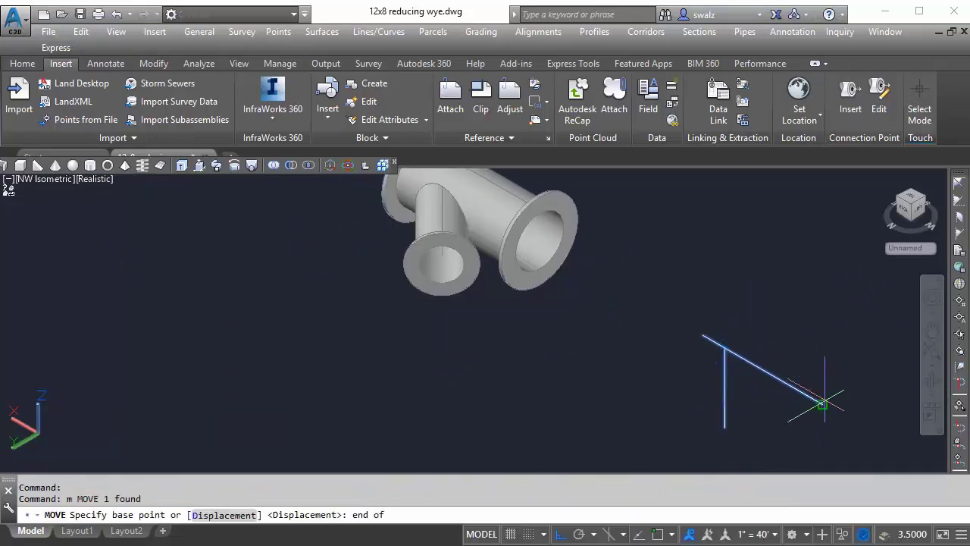
left_click(823, 403)
type("cen")
key("Return")
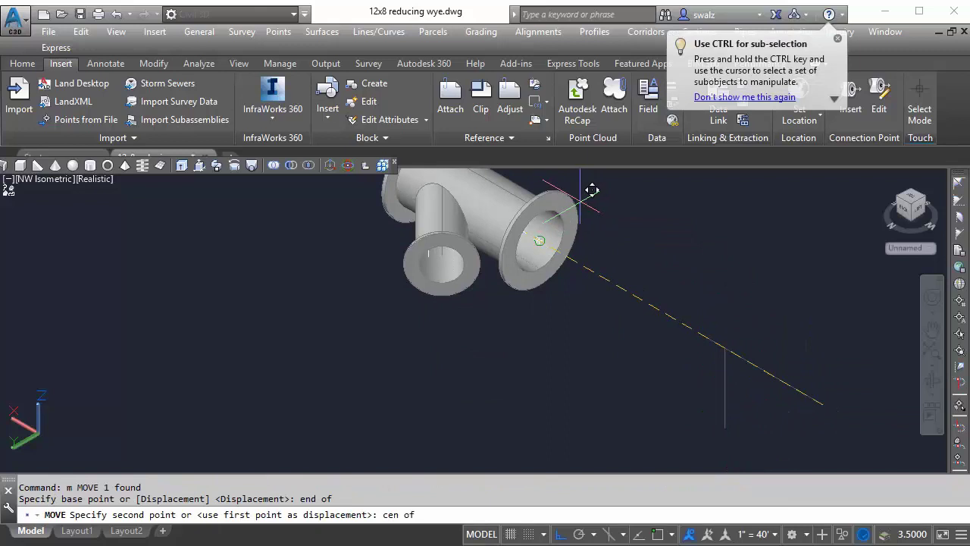
left_click(591, 190)
scroll(544, 222, "up", 2)
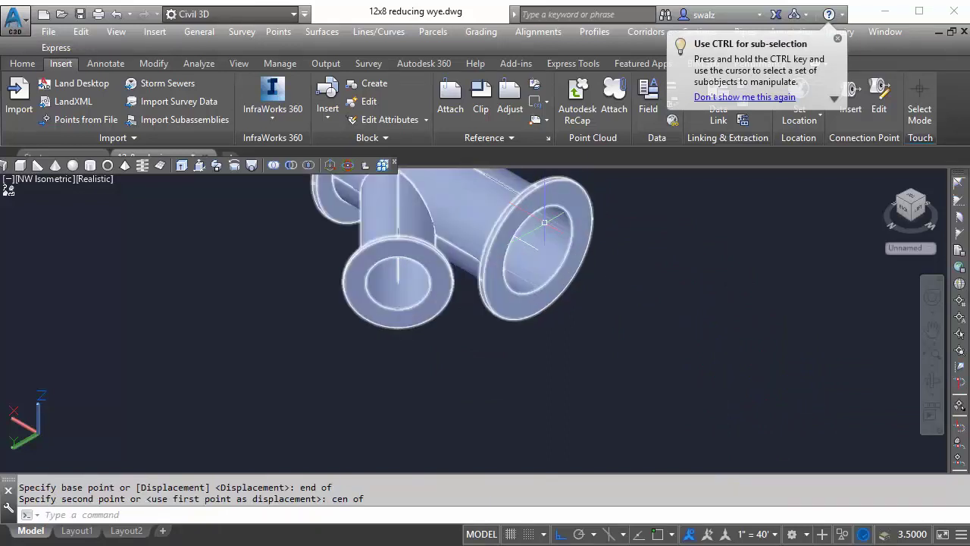
left_click(584, 248)
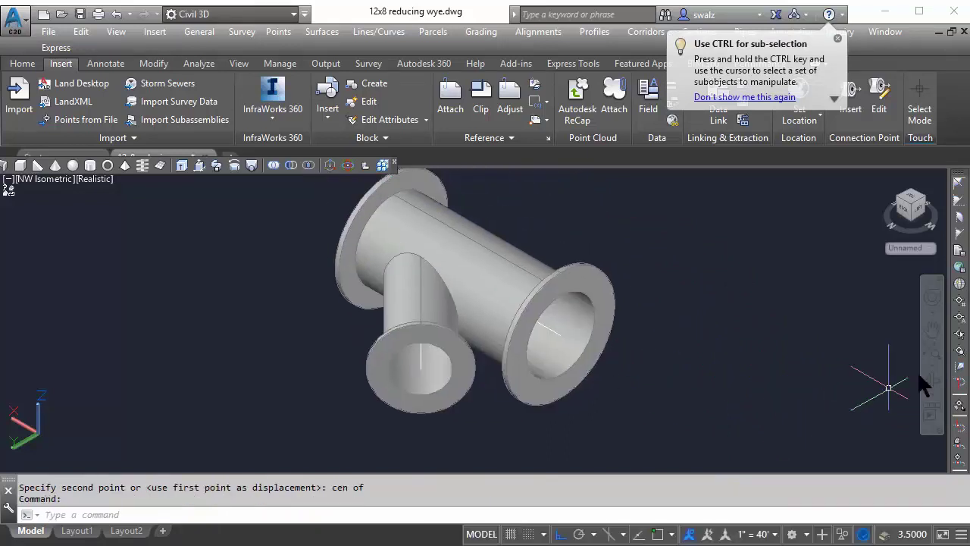
Orbit the model to a tilted top-down view of the wye's angled branch.
left_click(932, 381)
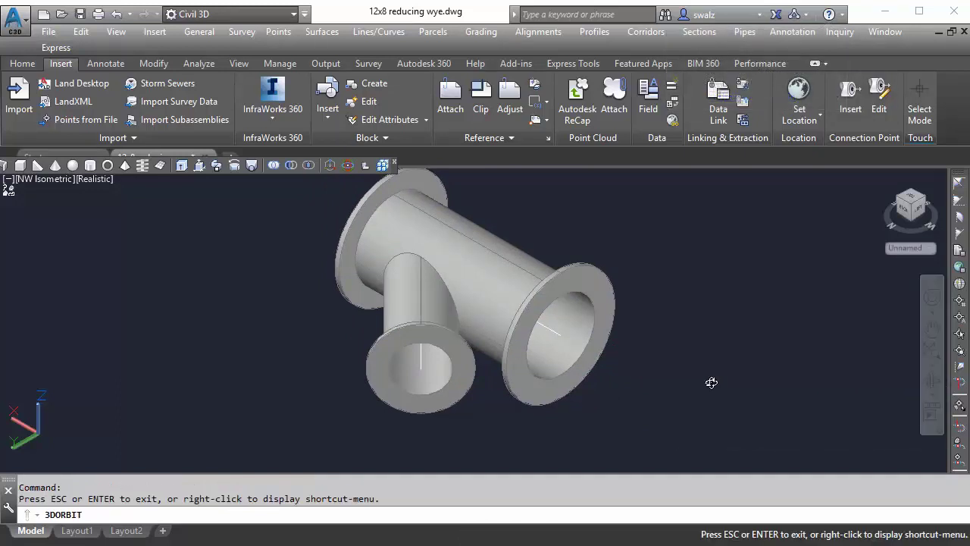
left_click_drag(711, 382, 651, 364)
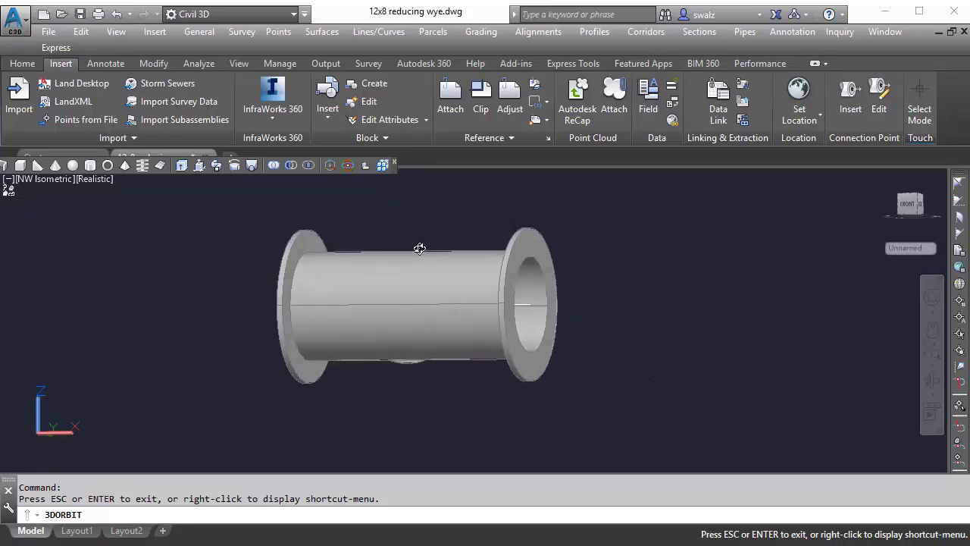
left_click_drag(419, 249, 480, 363)
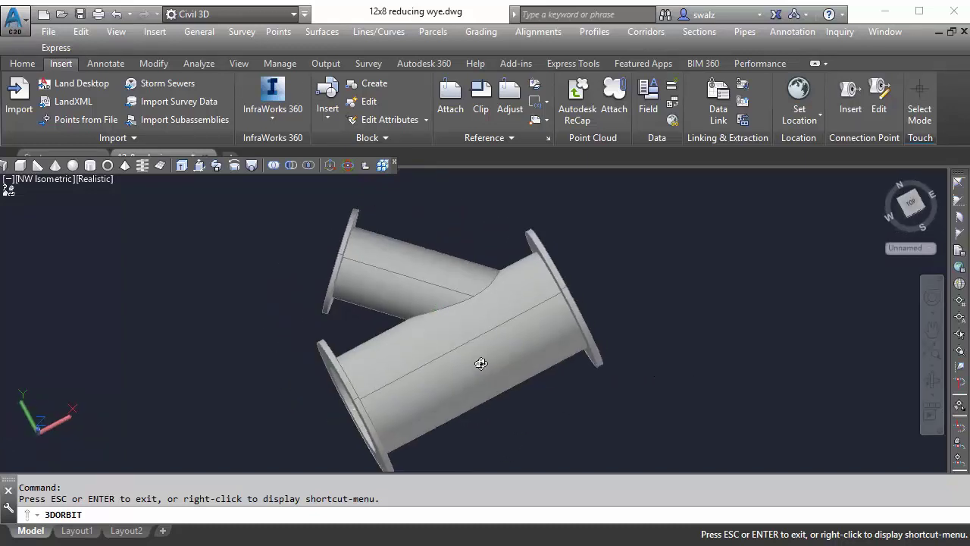
key("Escape")
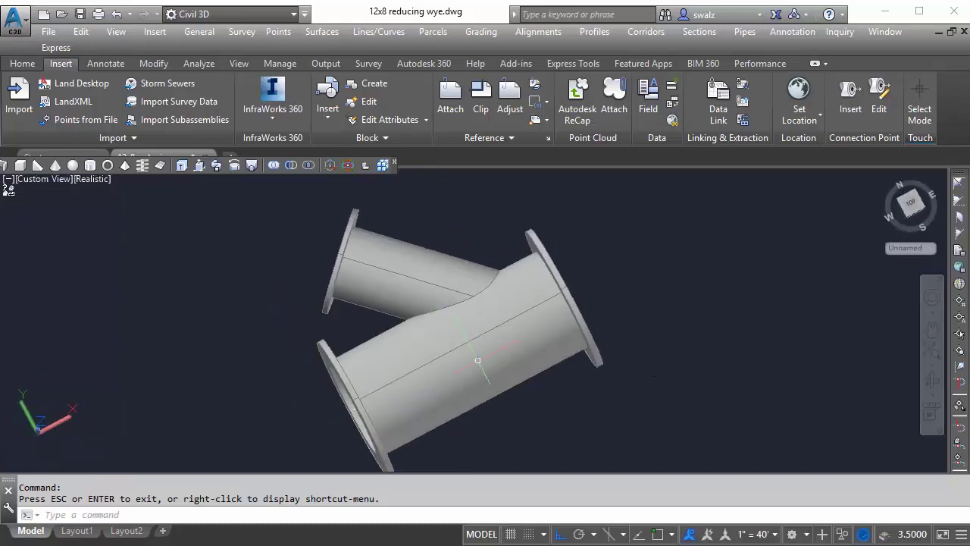
Add a connection point with engineering data at the wye's left flange end.
left_click(847, 103)
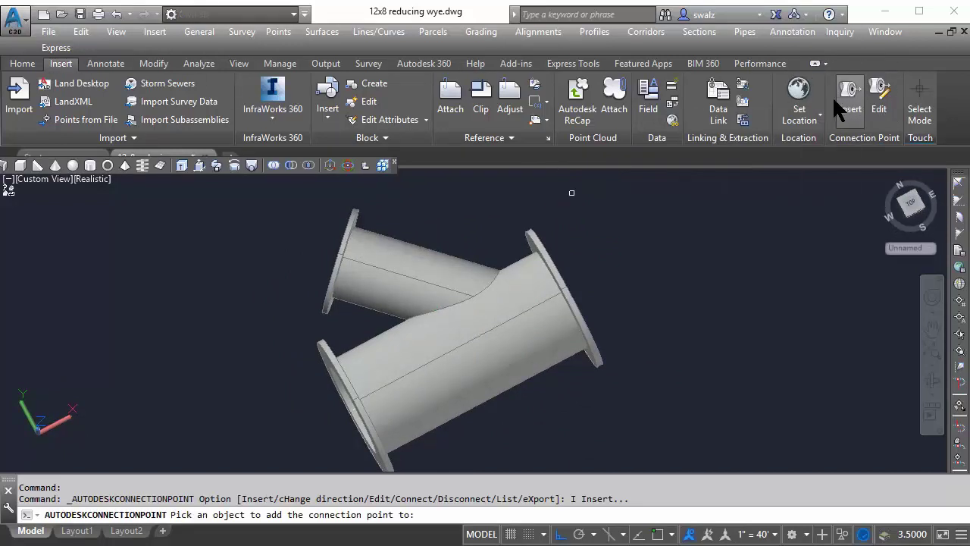
middle_click_drag(634, 355, 659, 313)
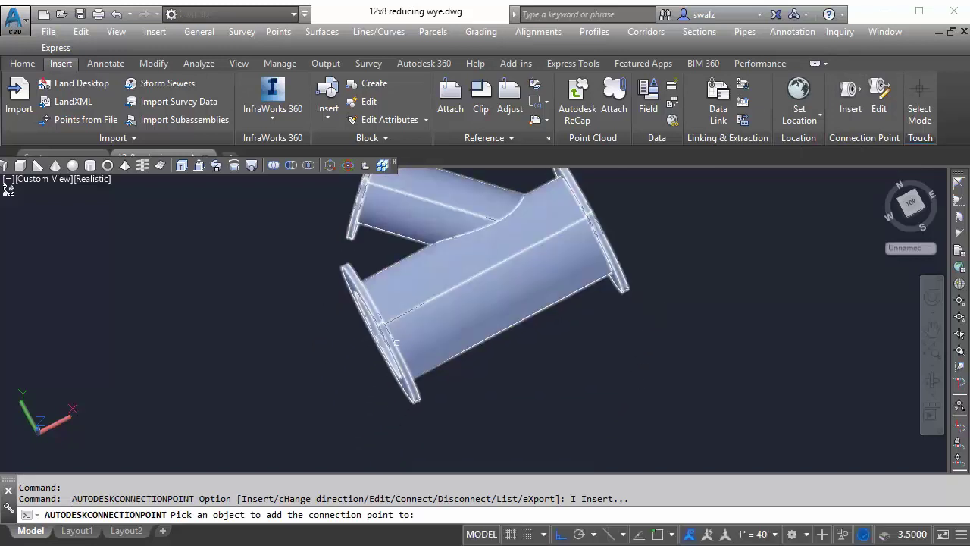
left_click(384, 340)
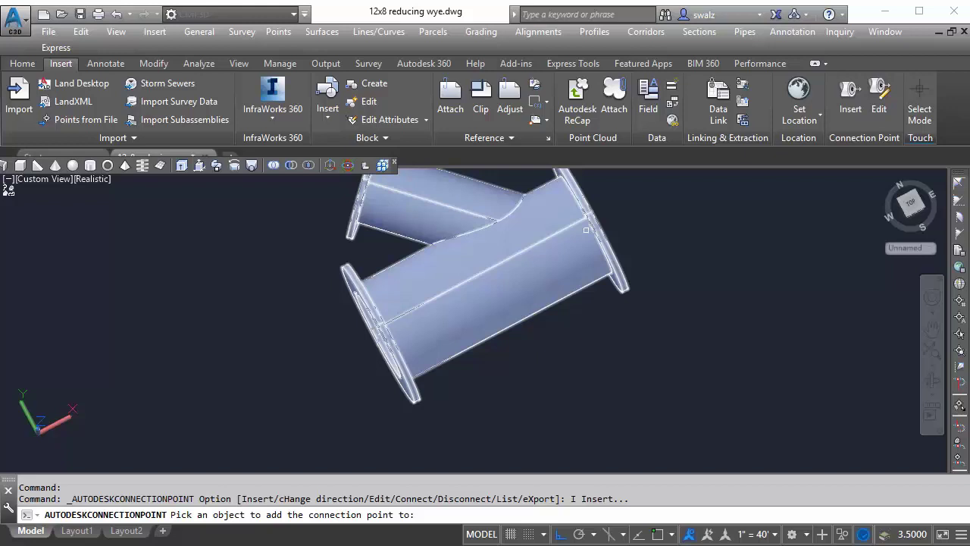
left_click(367, 186)
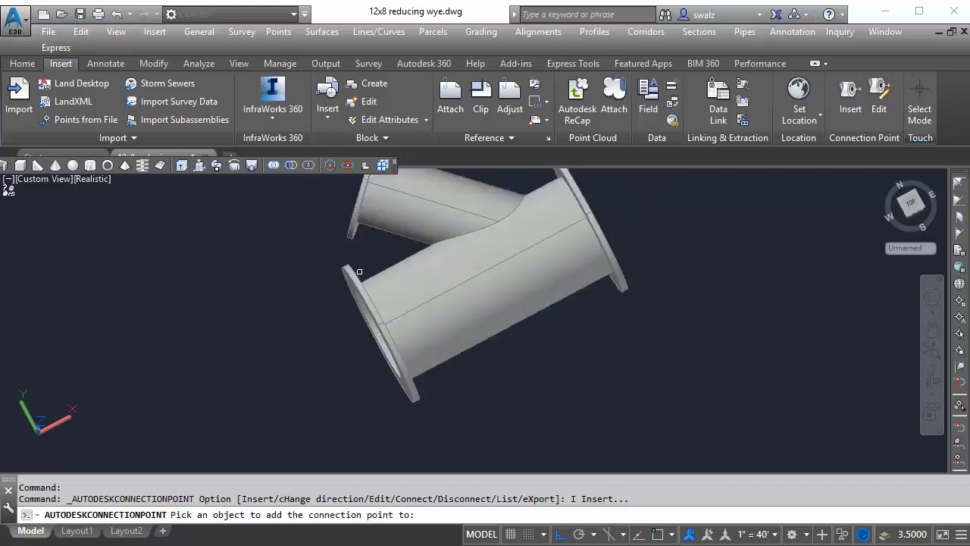
type("er")
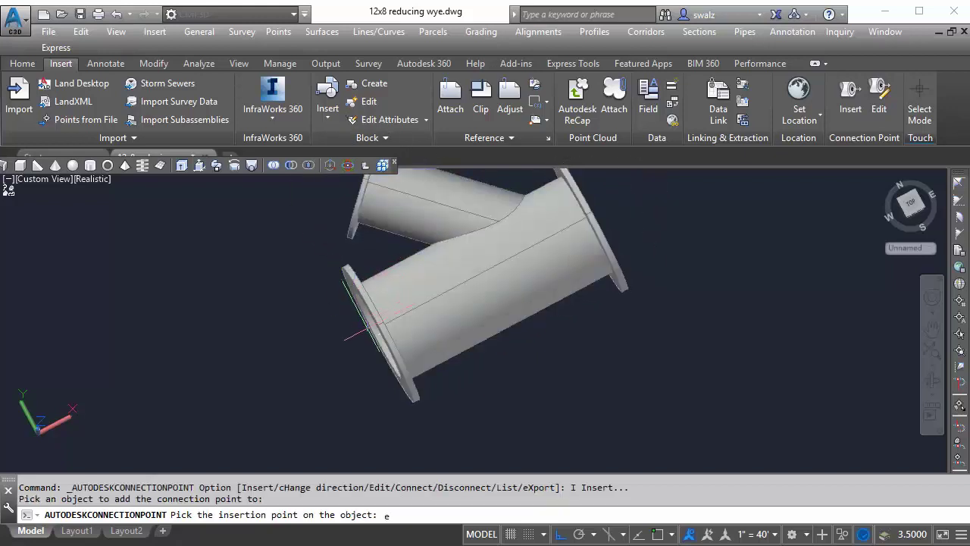
type("nd")
key("Return")
left_click(374, 335)
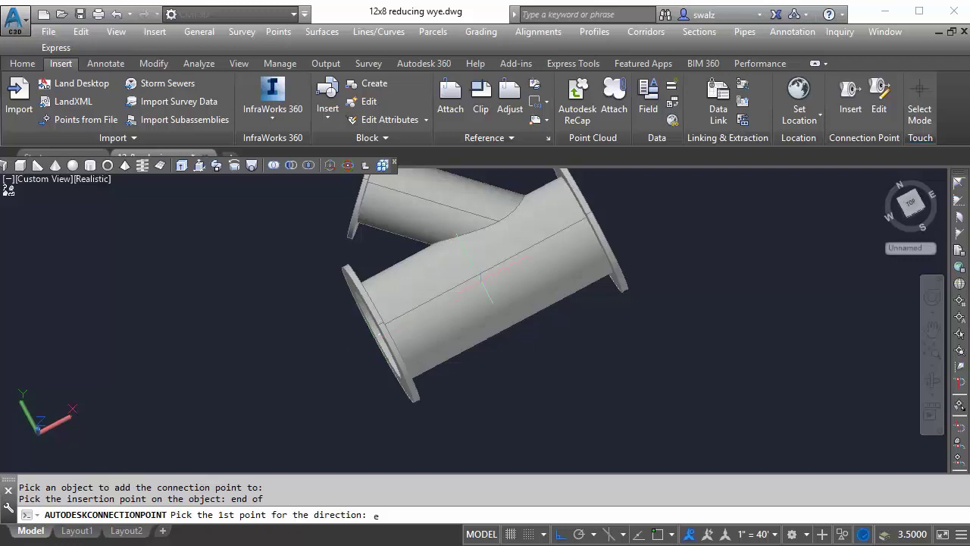
left_click(569, 236)
type("end of")
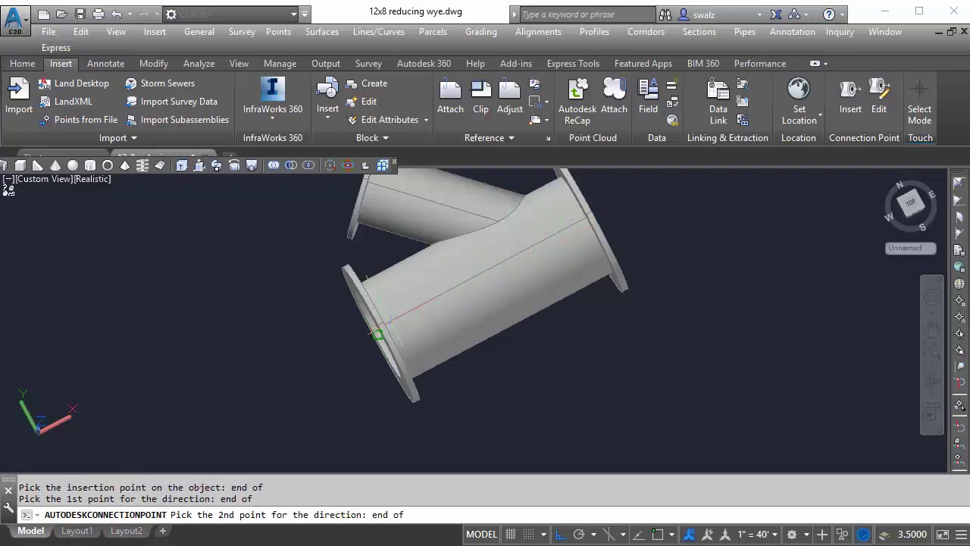
left_click(377, 334)
type("y")
key("Return")
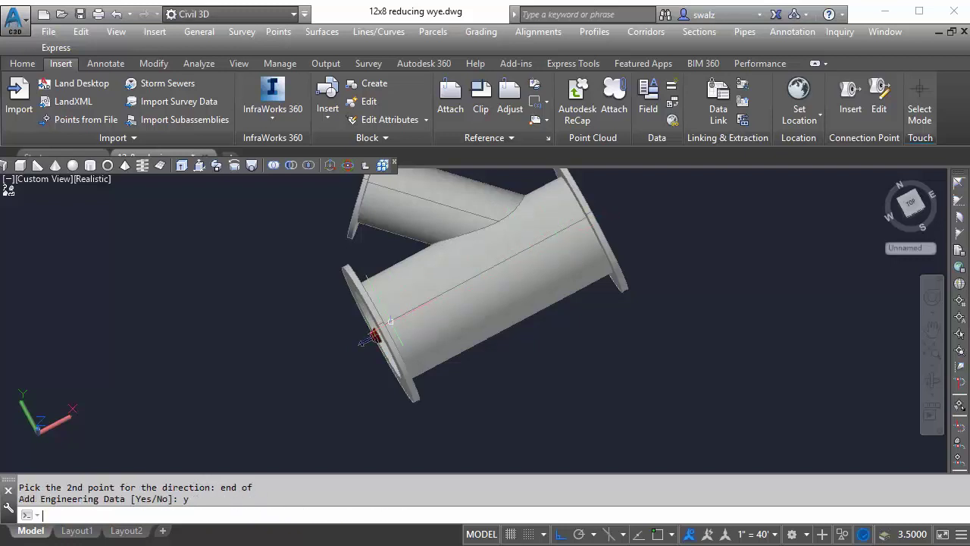
Add a connection point with engineering data at the main run's right end.
left_click(843, 102)
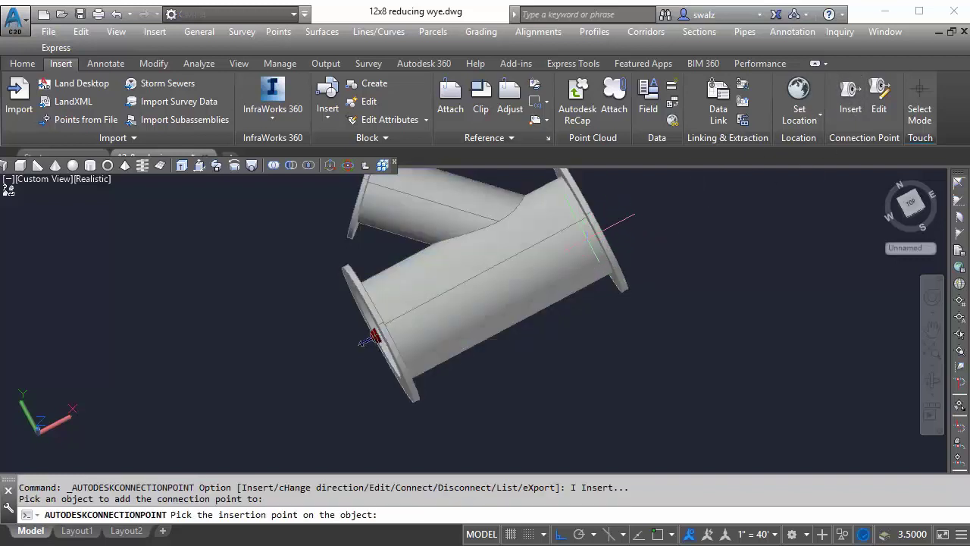
left_click(591, 220)
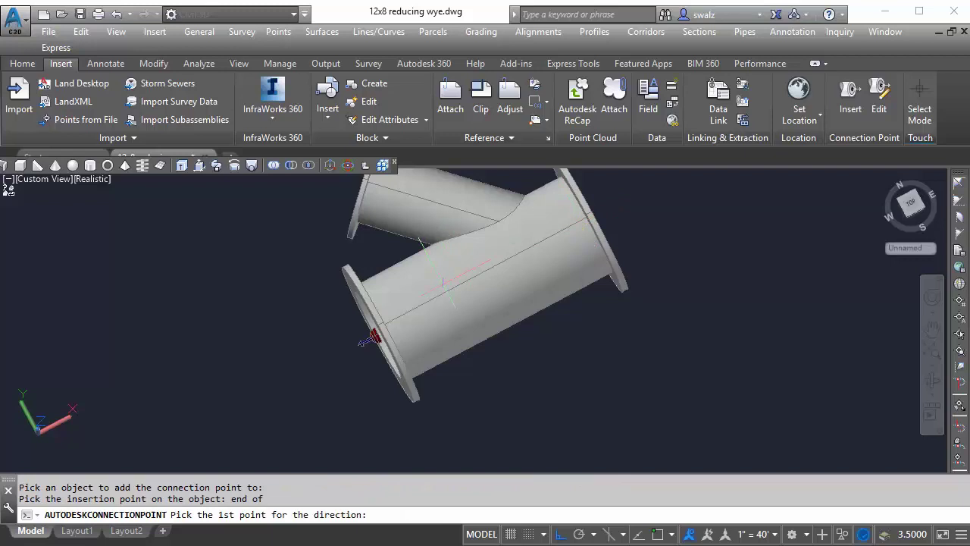
left_click(374, 336)
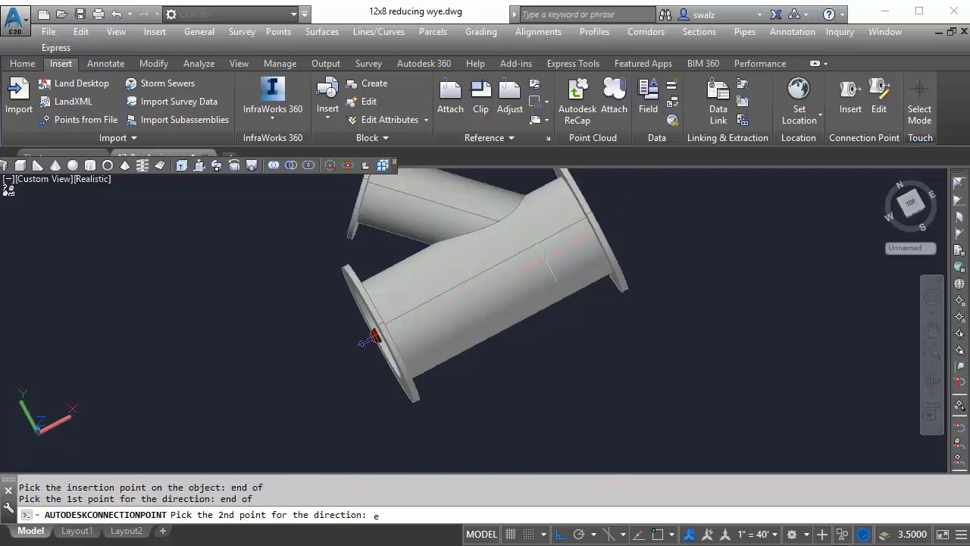
left_click(591, 221)
type("y")
key("Return")
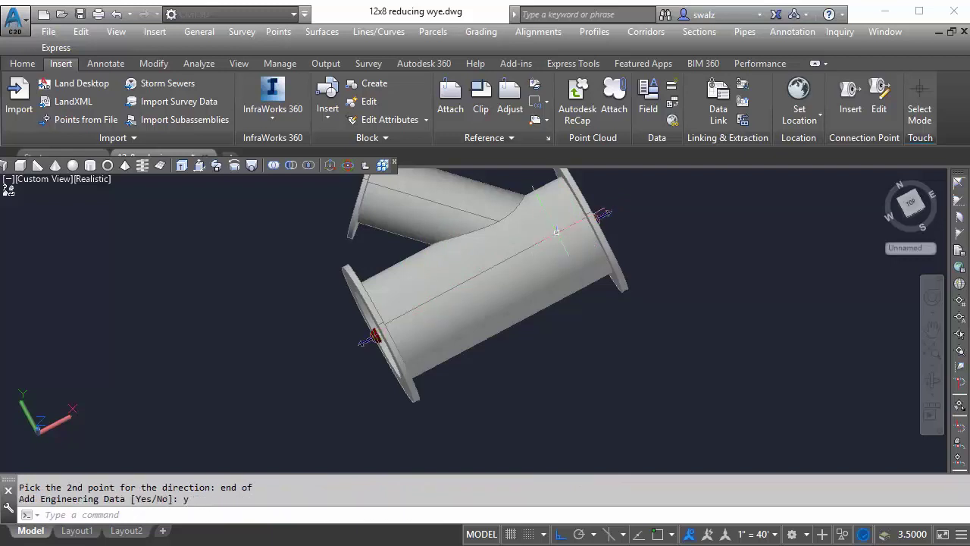
key("Return")
key("Escape")
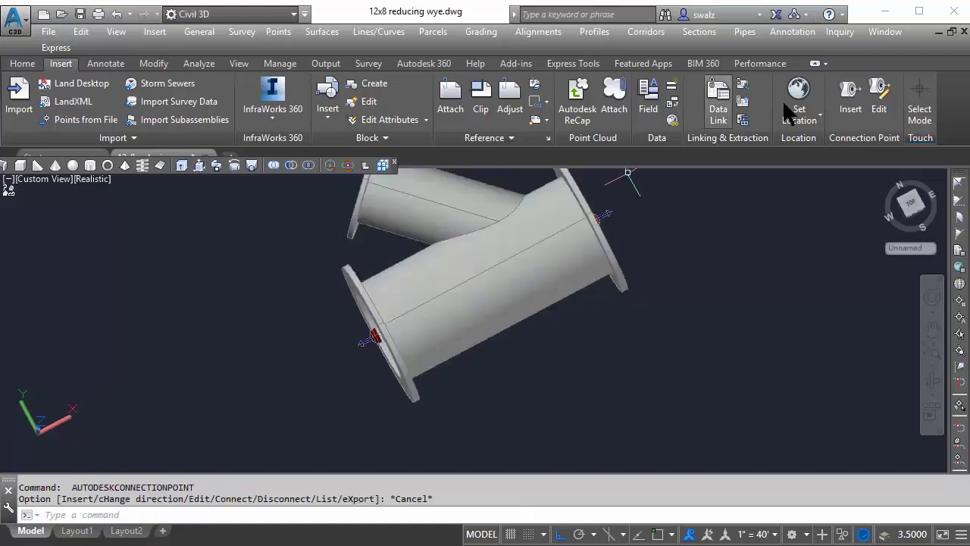
Add a connection point with engineering data at the branch flange, pointing outward.
left_click(849, 96)
left_click(557, 180)
middle_click_drag(485, 288, 499, 372)
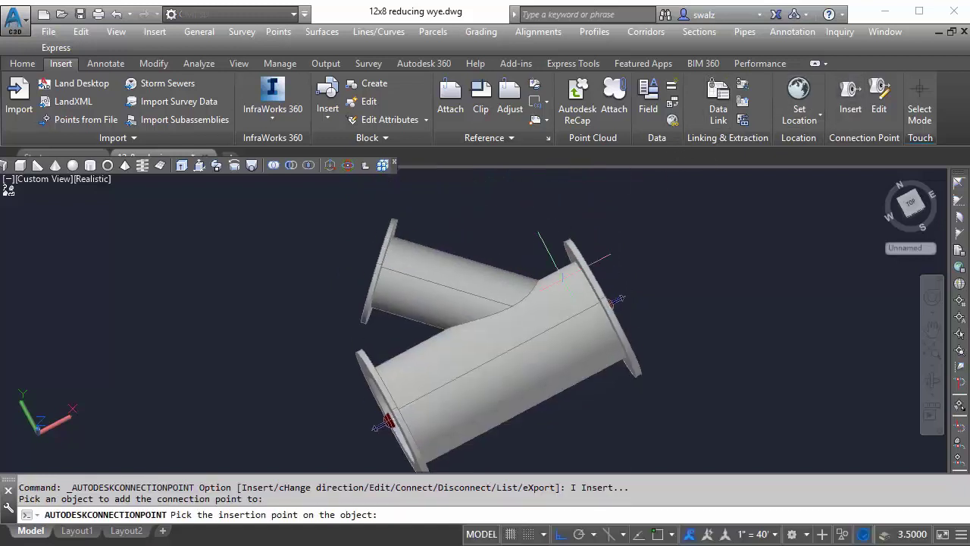
left_click(376, 270)
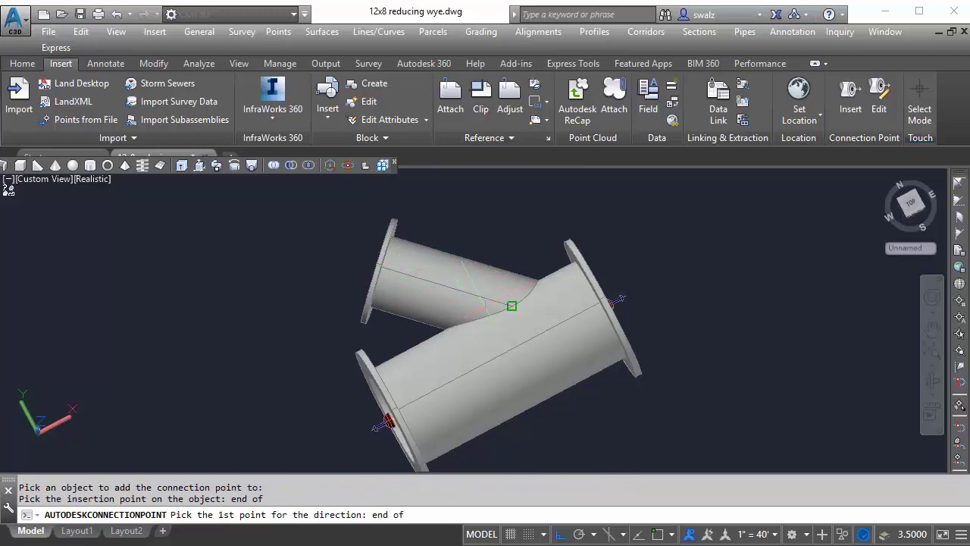
left_click(545, 318)
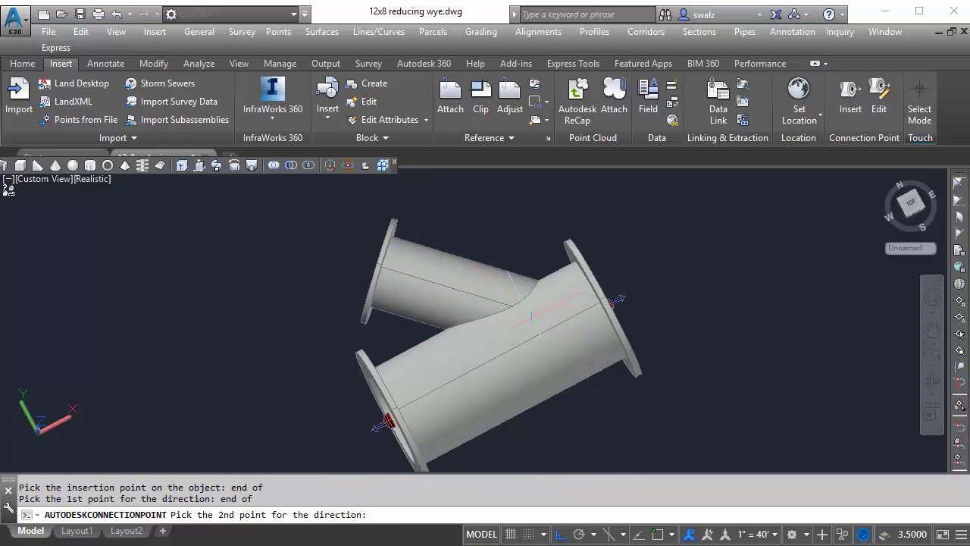
left_click(376, 270)
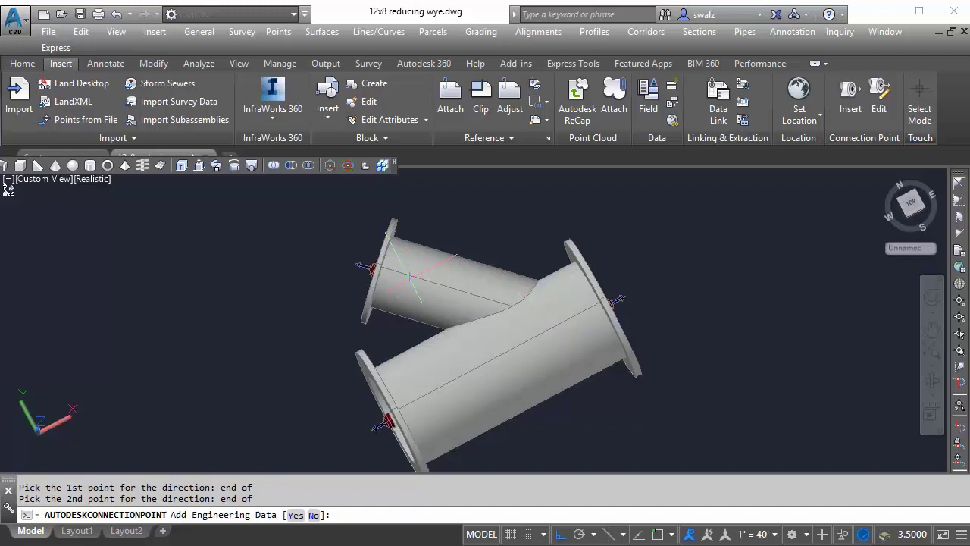
type("y")
key("Return")
Orbit around the wye to check its three connection points, then switch to Top view.
scroll(600, 243, "down", 2)
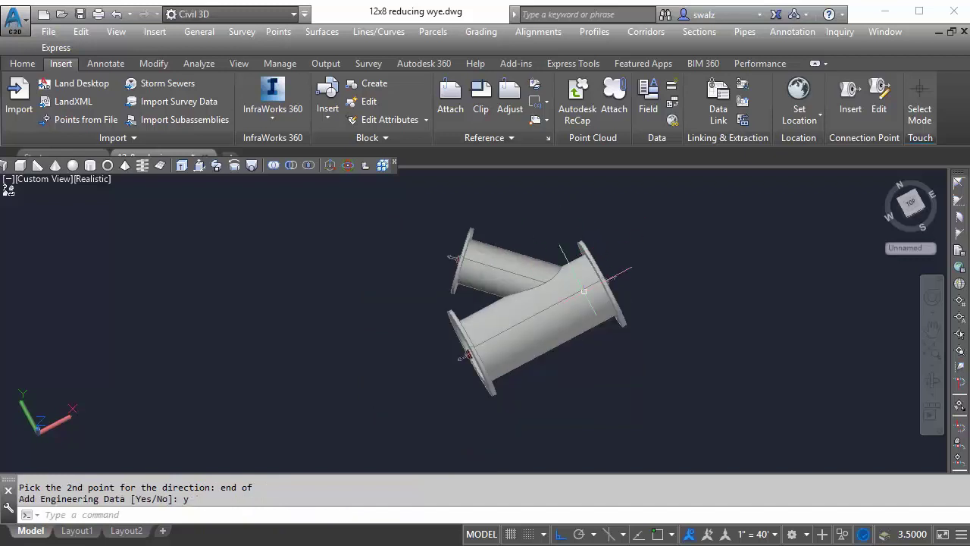
left_click(932, 382)
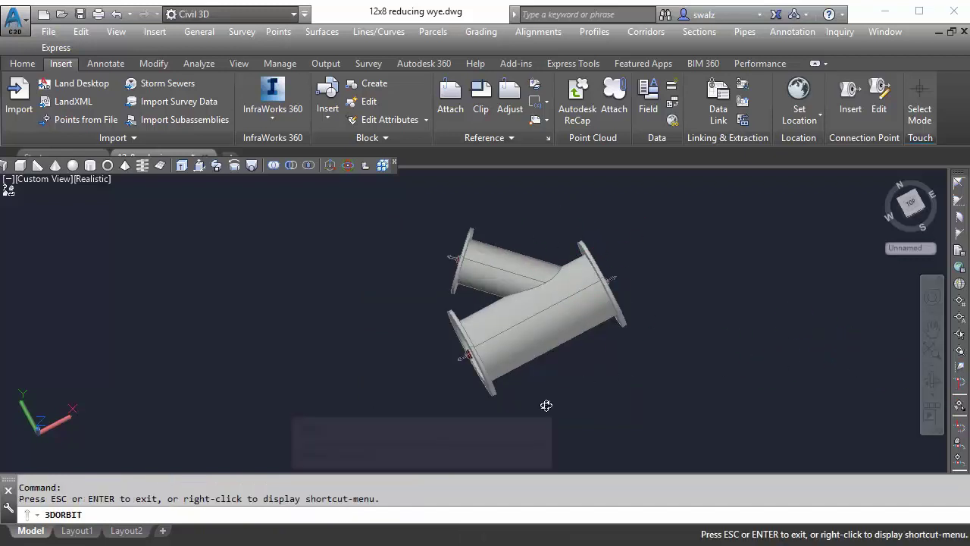
left_click_drag(545, 406, 729, 324)
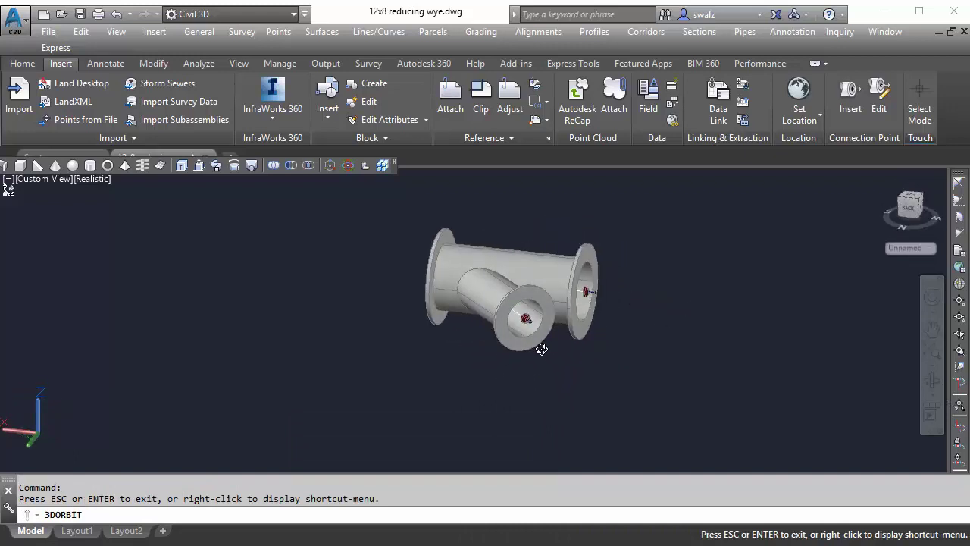
left_click_drag(541, 349, 611, 387)
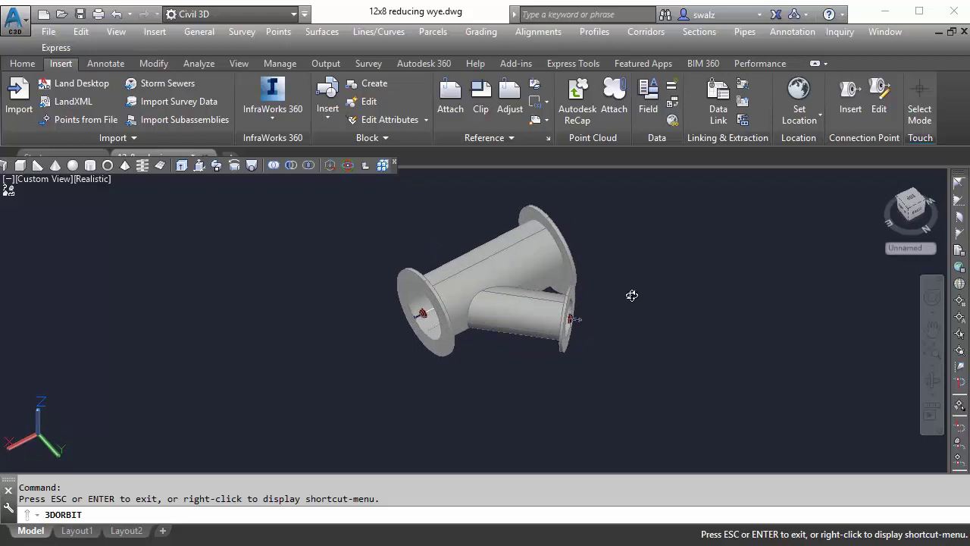
left_click_drag(517, 319, 683, 417)
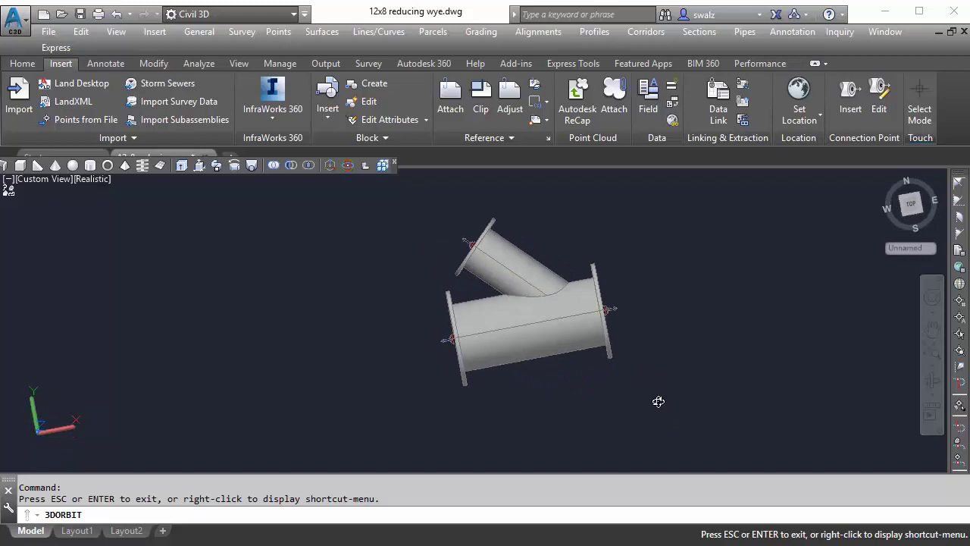
key("Escape")
left_click(910, 204)
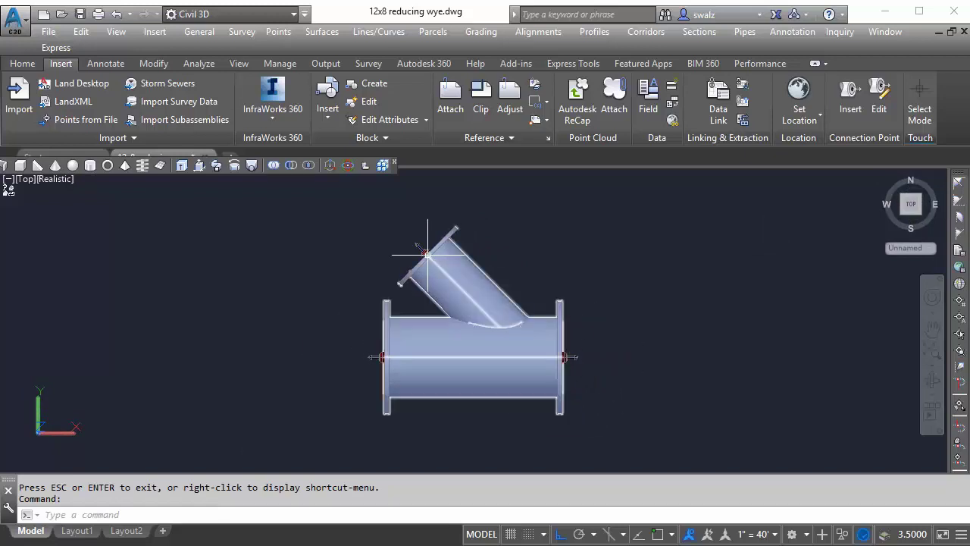
mouse_move(422, 250)
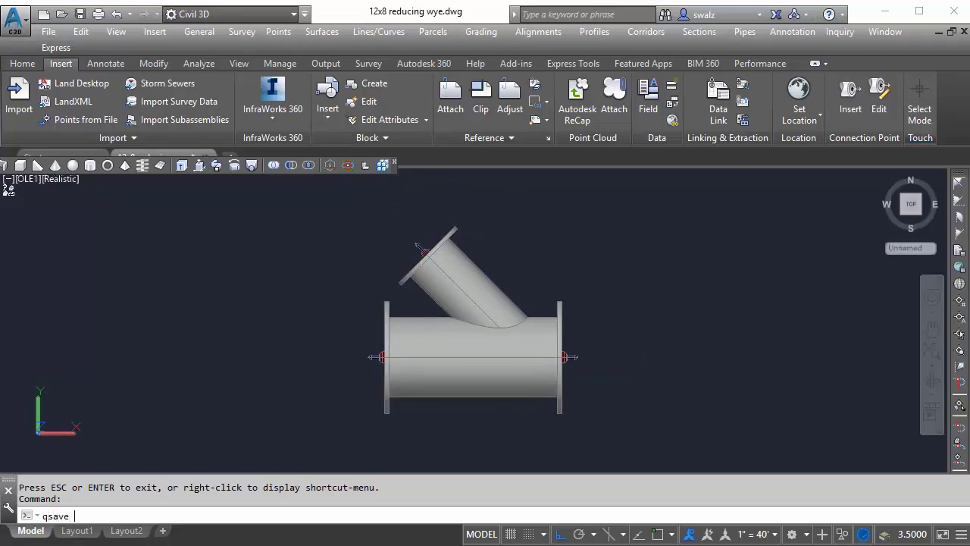
Save the drawing and publish part content from the wye solid and centerline in inches.
key("Return")
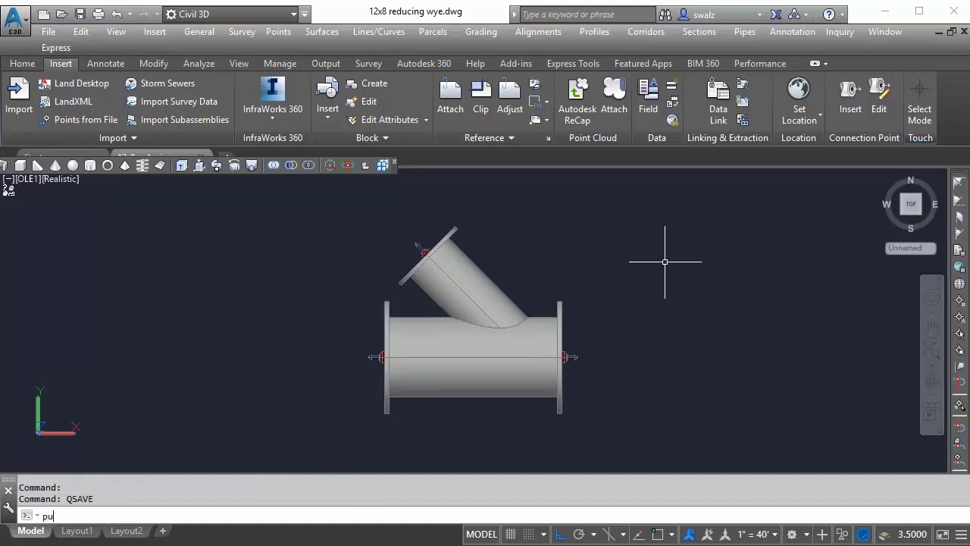
type("publishpart")
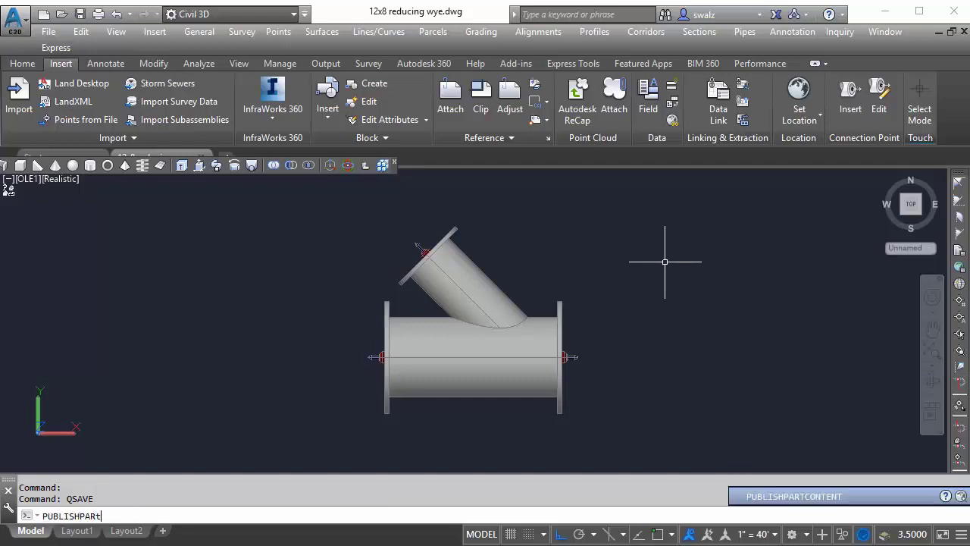
key("Return")
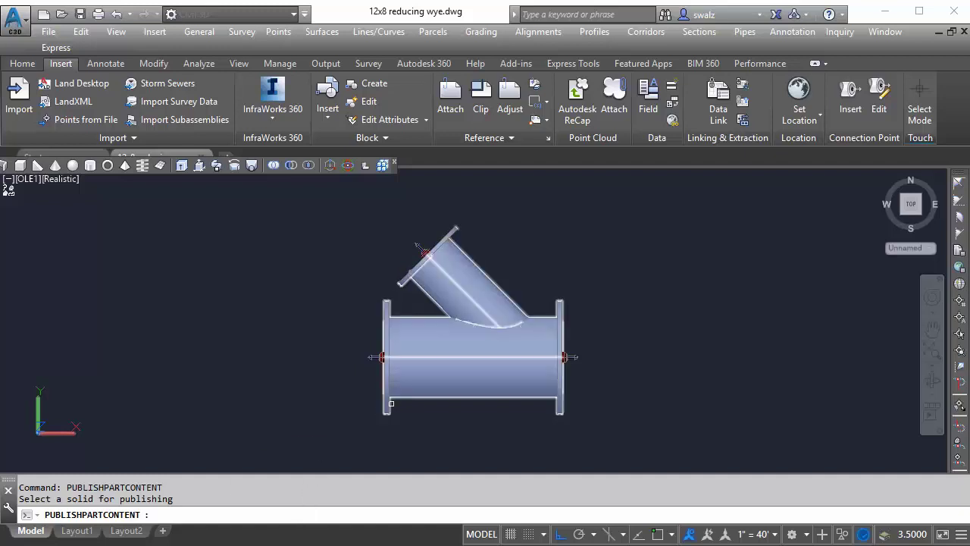
left_click(387, 406)
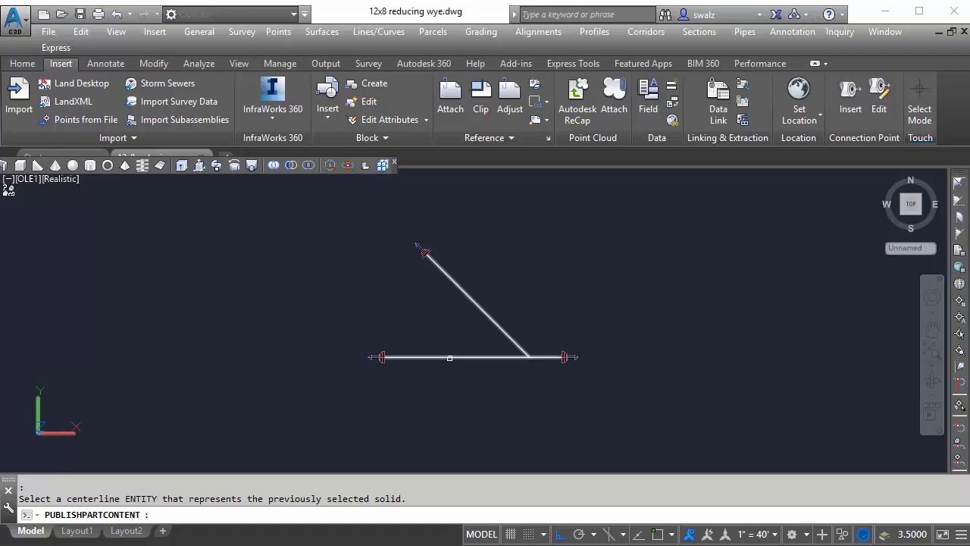
left_click(450, 357)
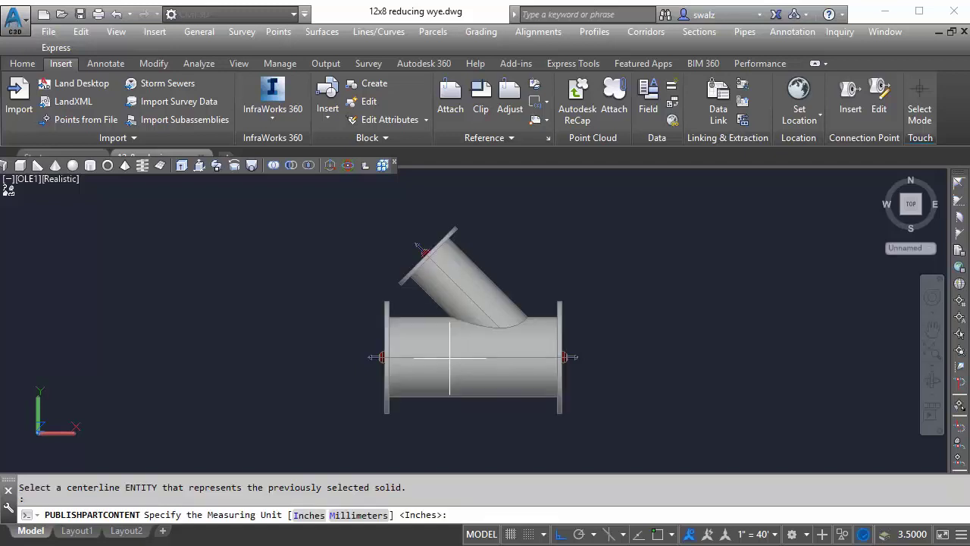
type("inches")
key("Return")
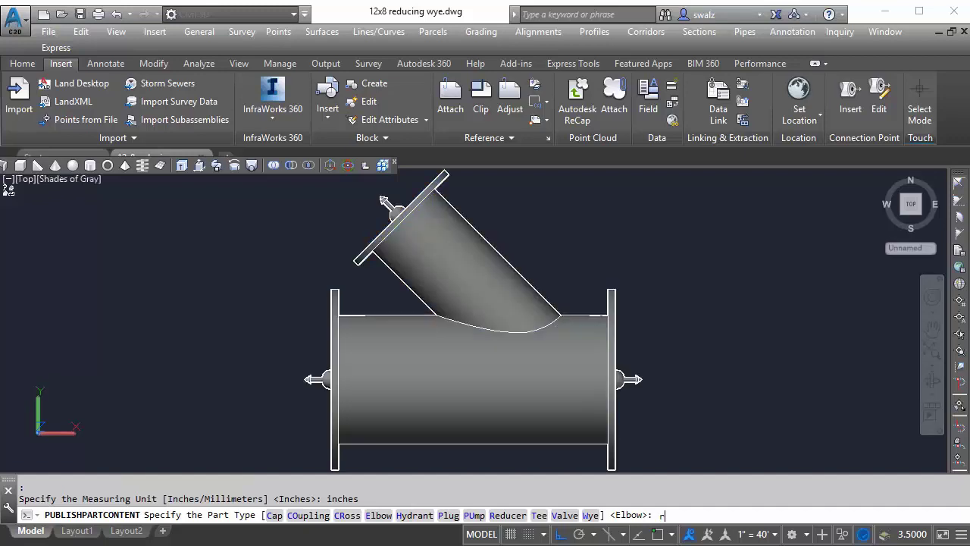
Choose Reducer as the part type and browse to C:\ProgramData\Autodesk\C3D 2017.
key("Return")
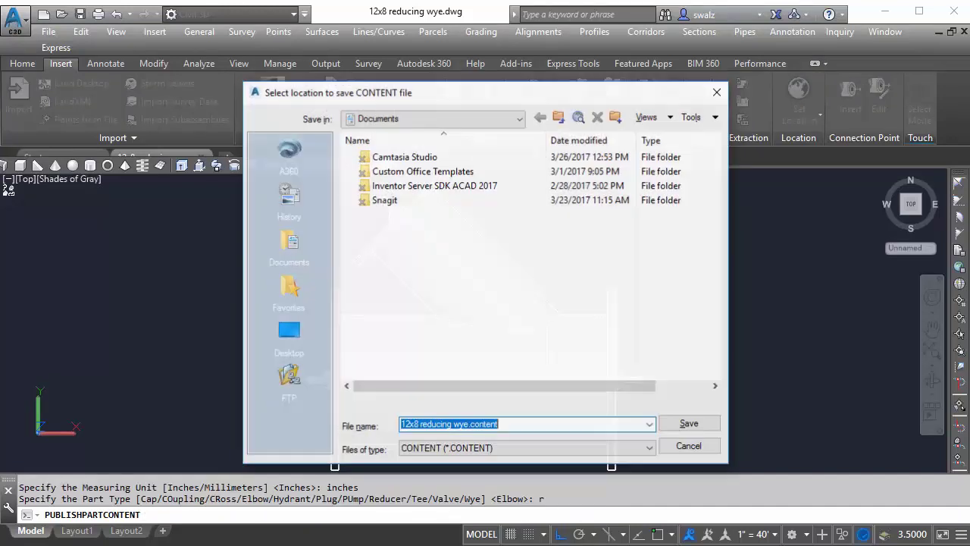
left_click(452, 120)
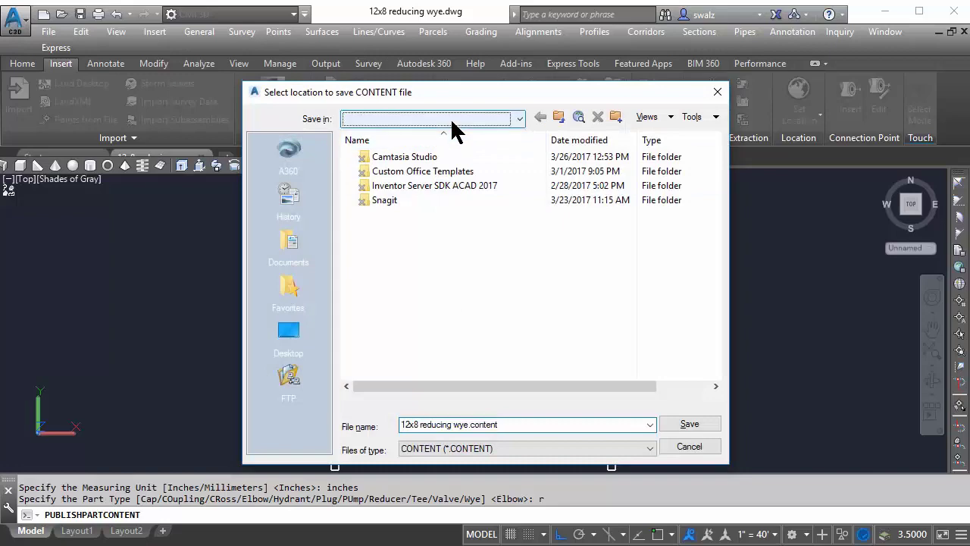
left_click(438, 158)
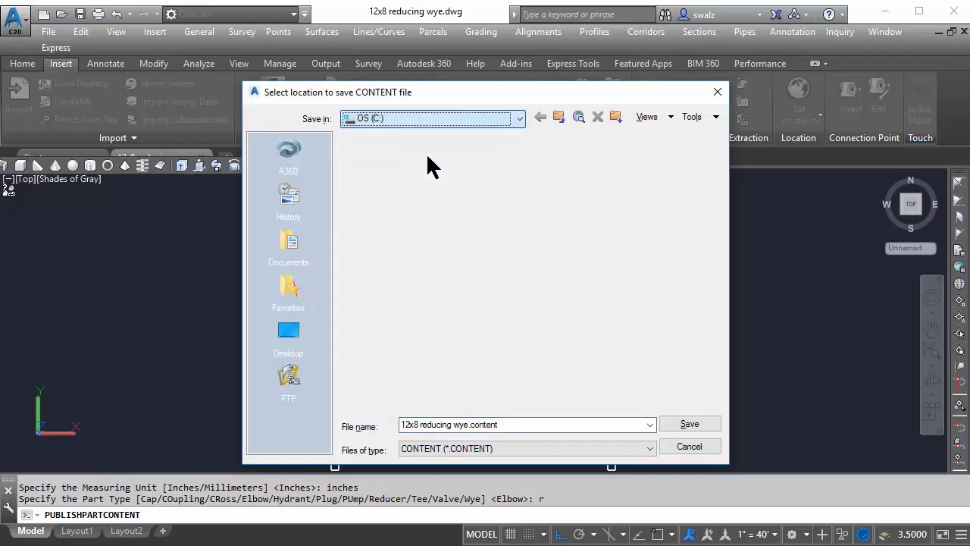
double_click(407, 331)
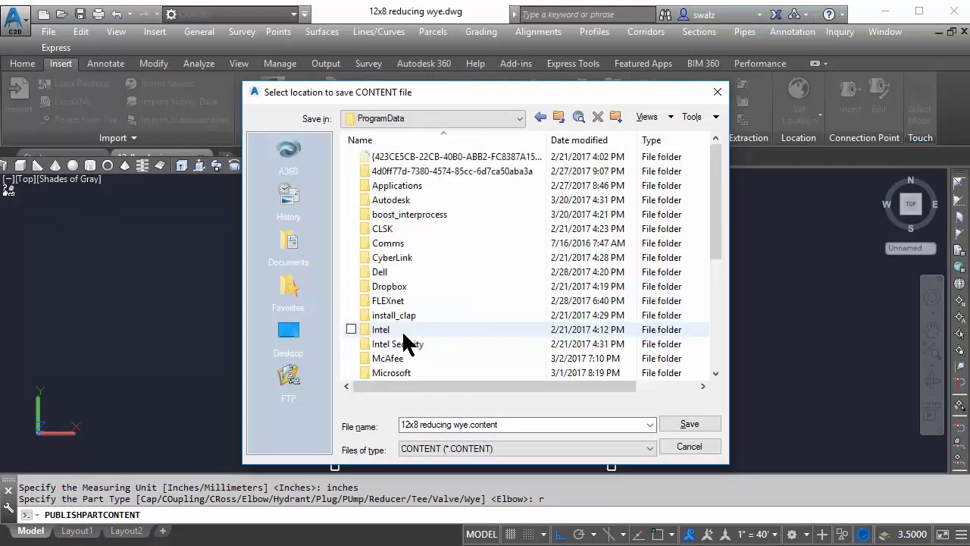
double_click(391, 199)
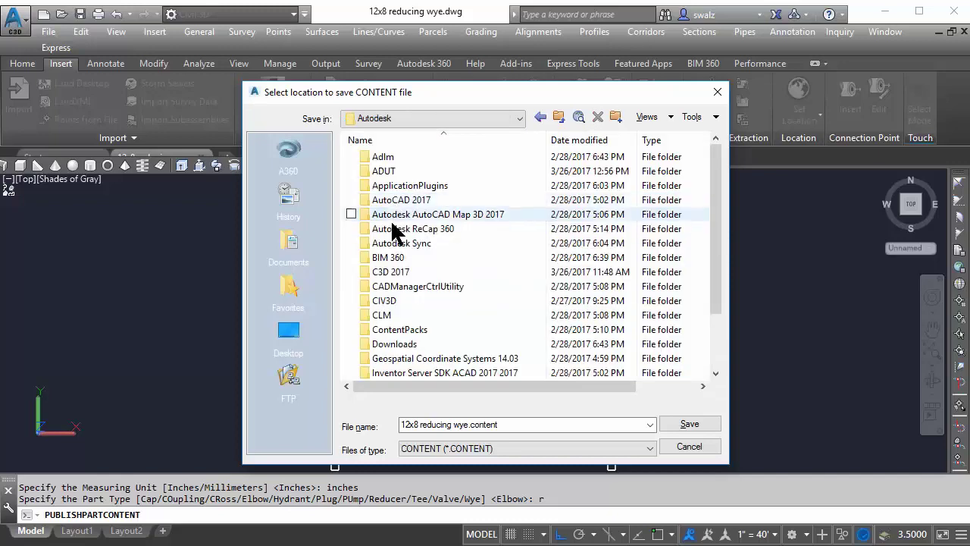
double_click(393, 272)
Save 12x8 reducing wye.content in Pressure Pipes Catalog\Imperial\Imperial_AWWA_Custom Catalog\DWG.
double_click(383, 159)
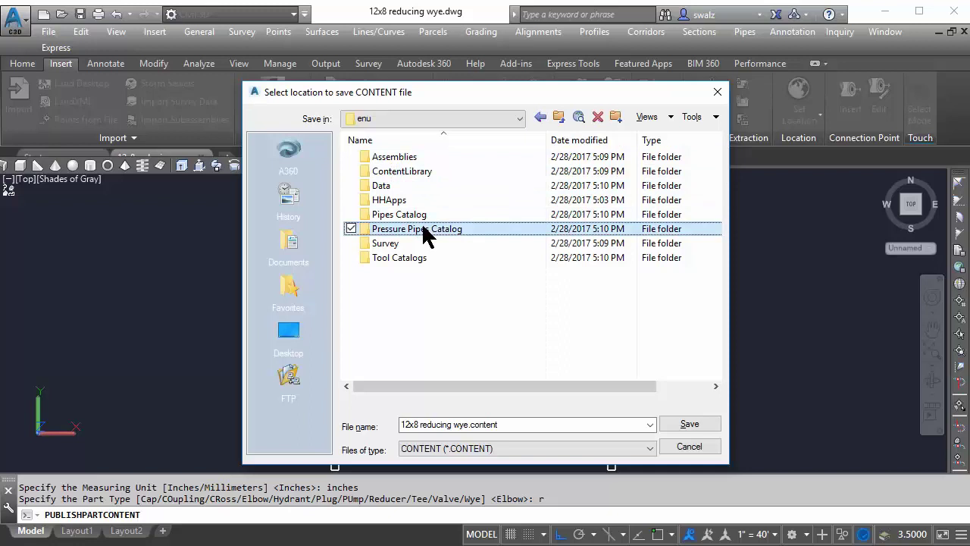
double_click(417, 228)
left_click(392, 159)
double_click(392, 159)
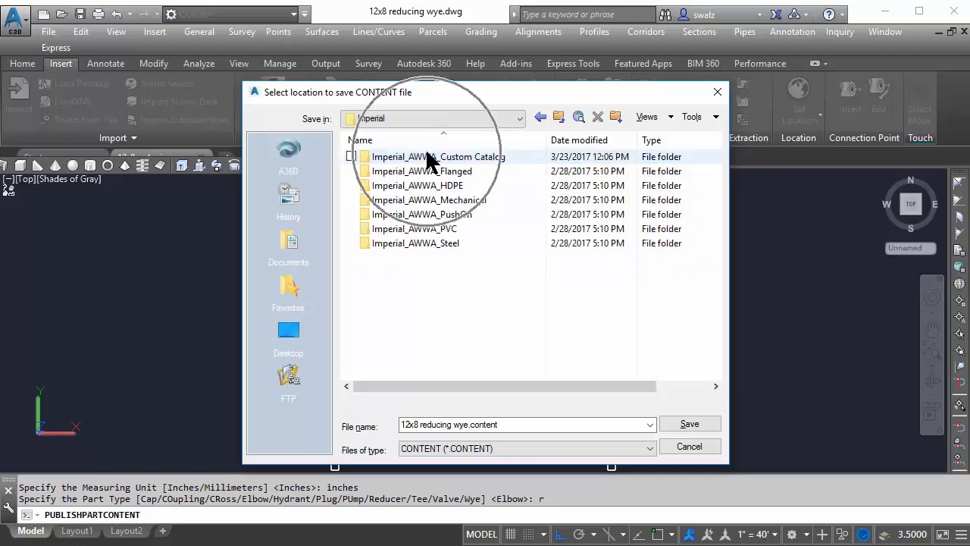
double_click(429, 156)
double_click(391, 159)
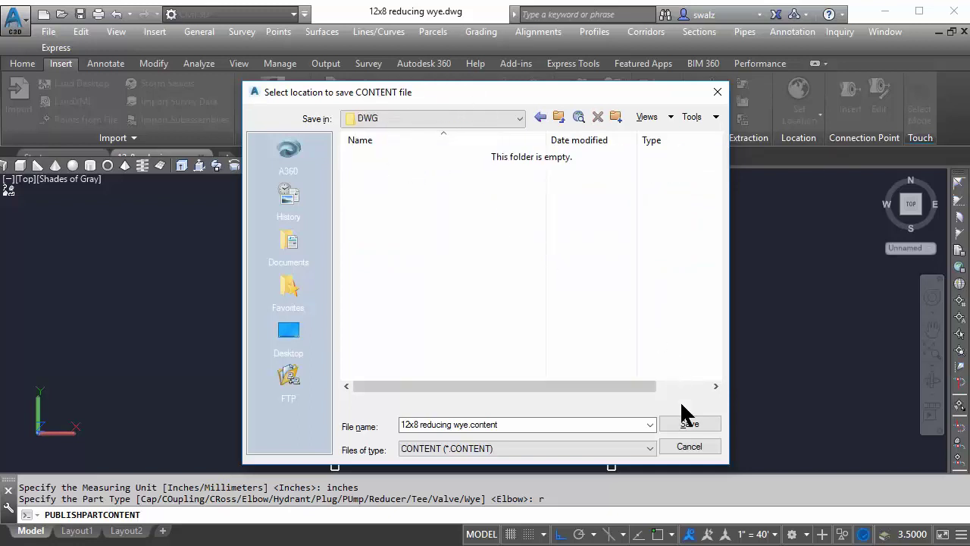
left_click(684, 423)
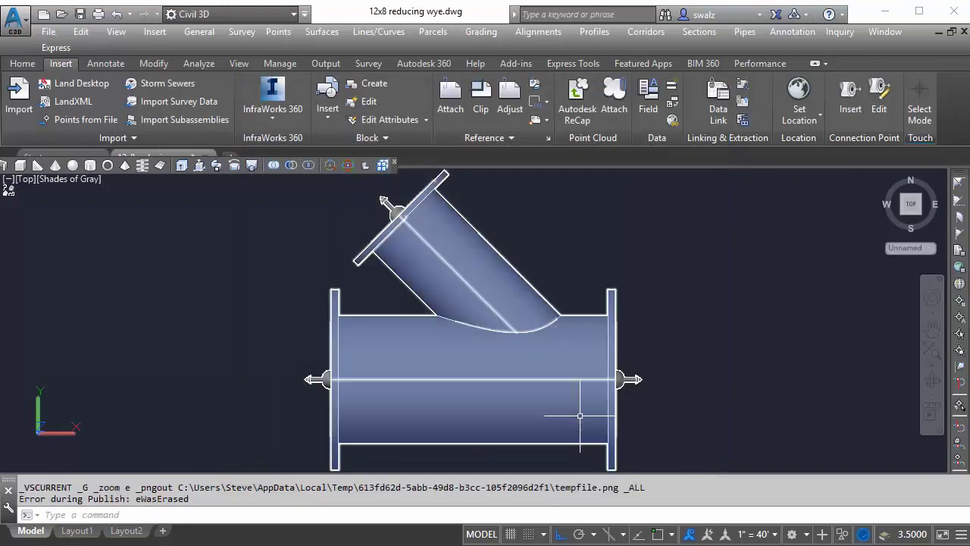